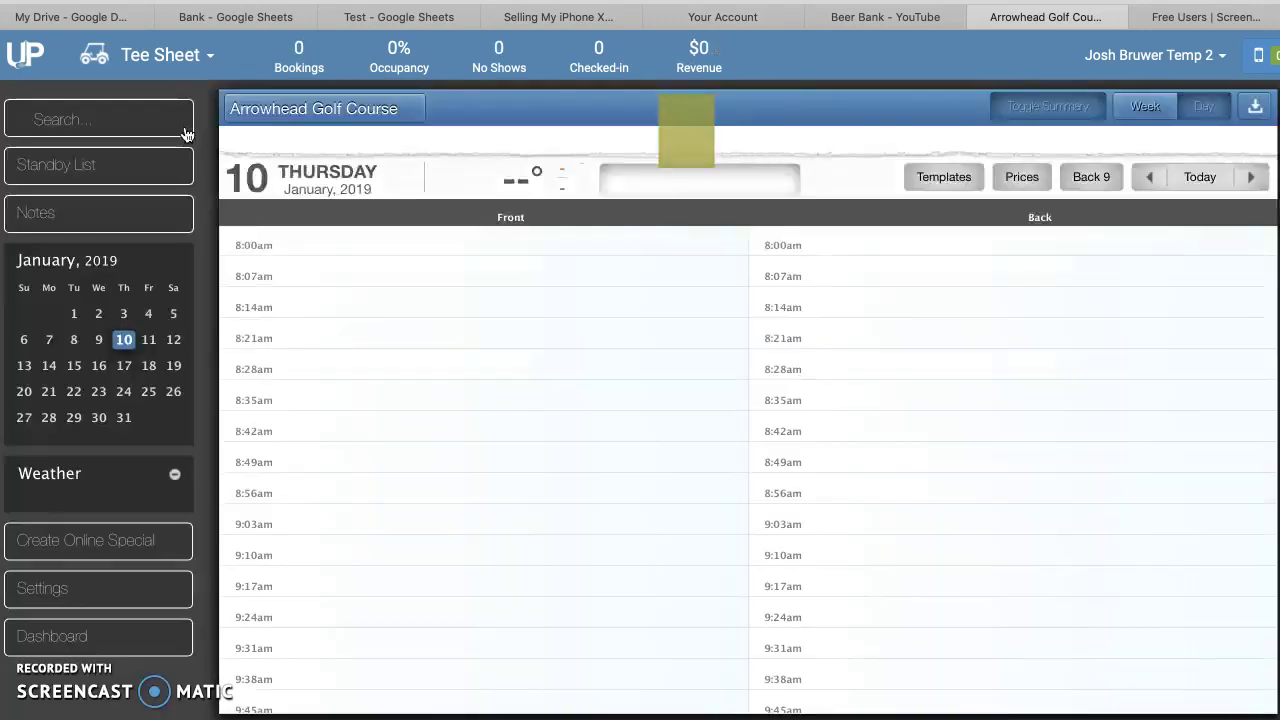
Browse the mini calendar to 17 and 10 January, then show Friday 11 January 2019's tee sheet
scroll(377, 370, "up", 10)
scroll(377, 368, "down", 7)
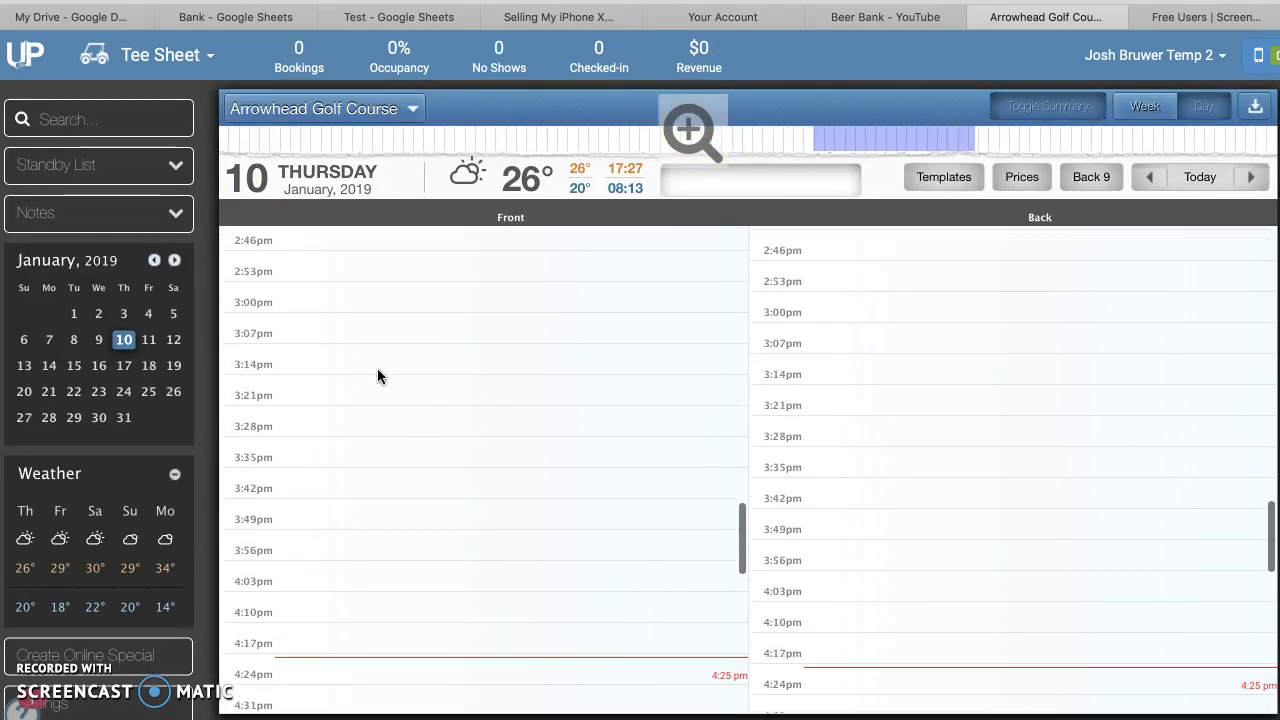
left_click(394, 495)
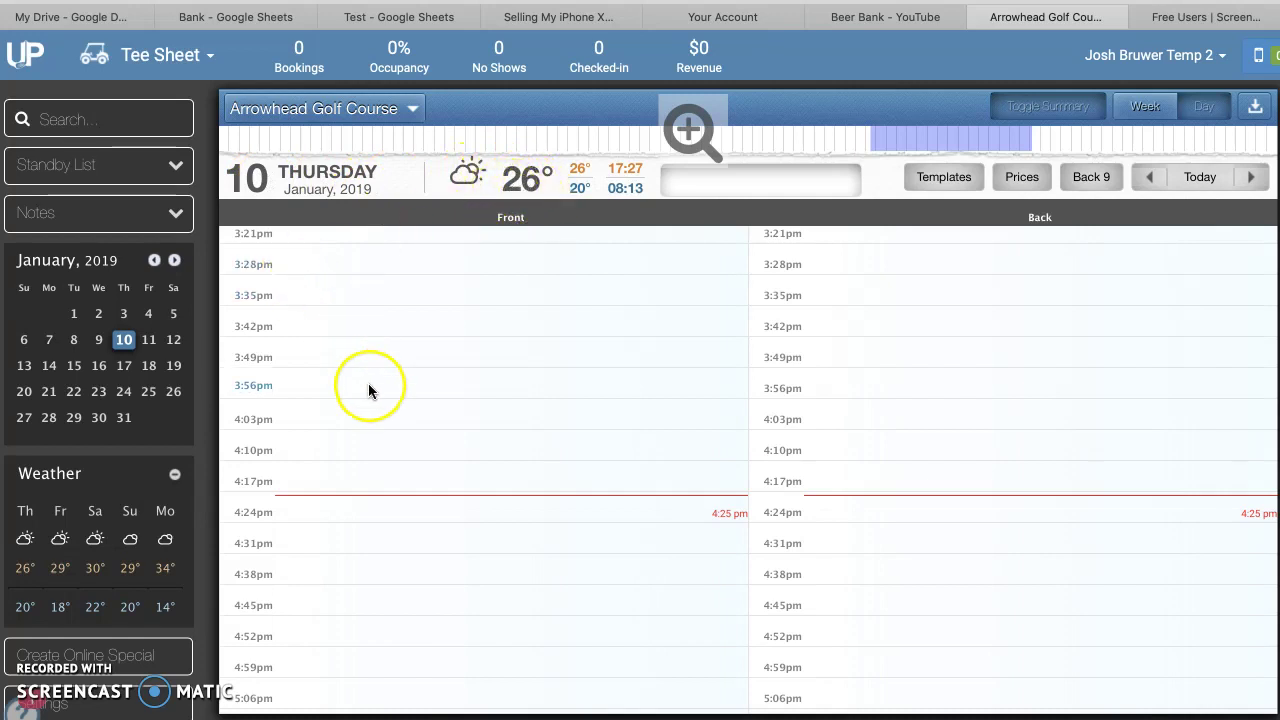
left_click(124, 366)
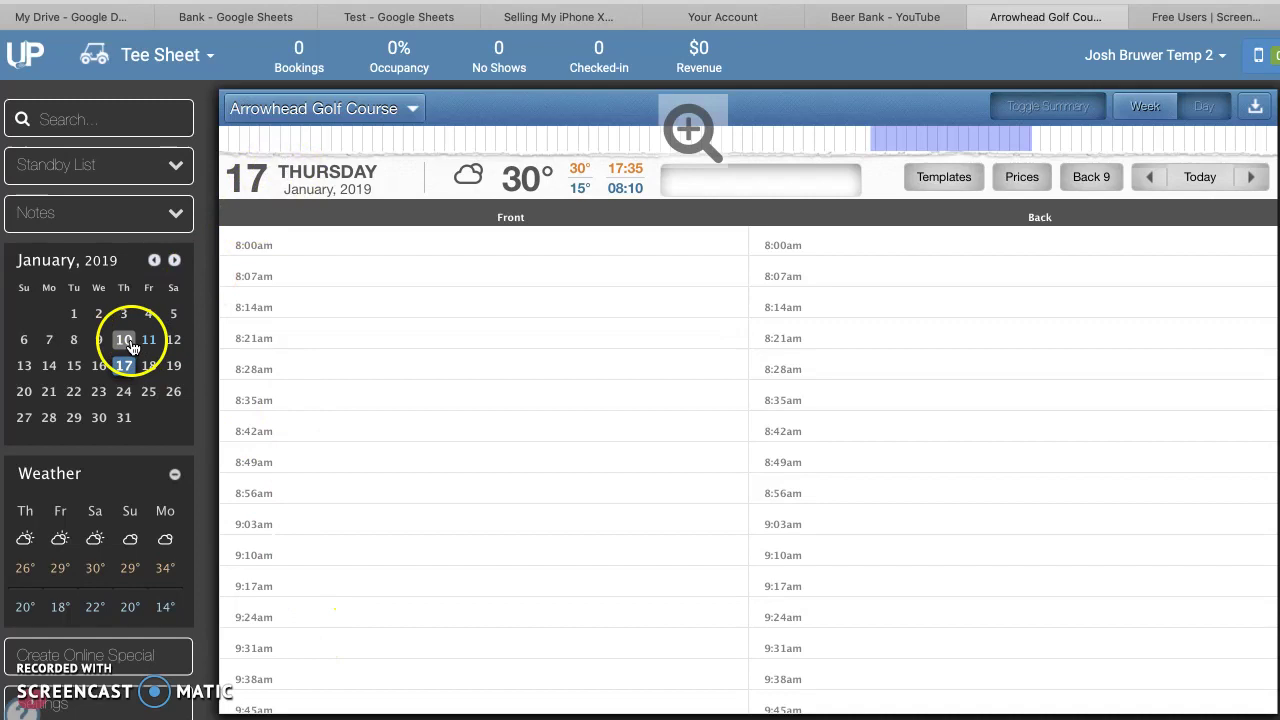
left_click(129, 342)
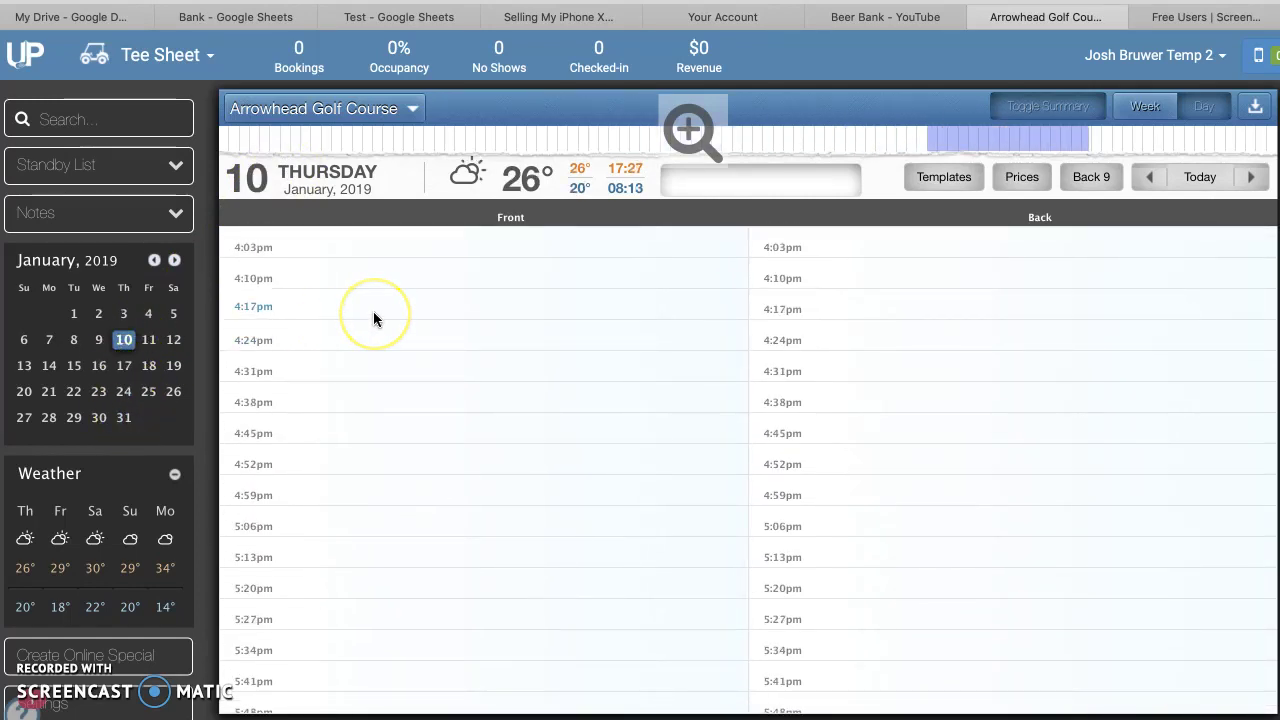
scroll(373, 318, "up", 3)
scroll(340, 380, "down", 1)
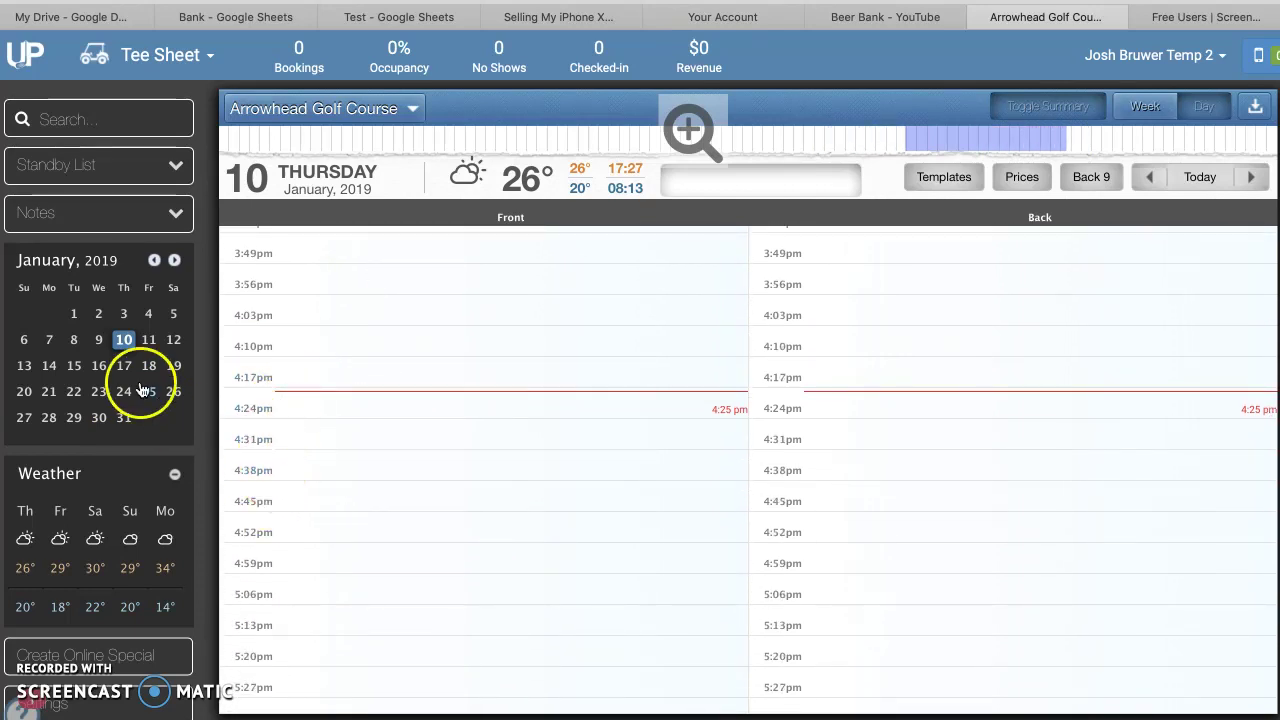
left_click(148, 340)
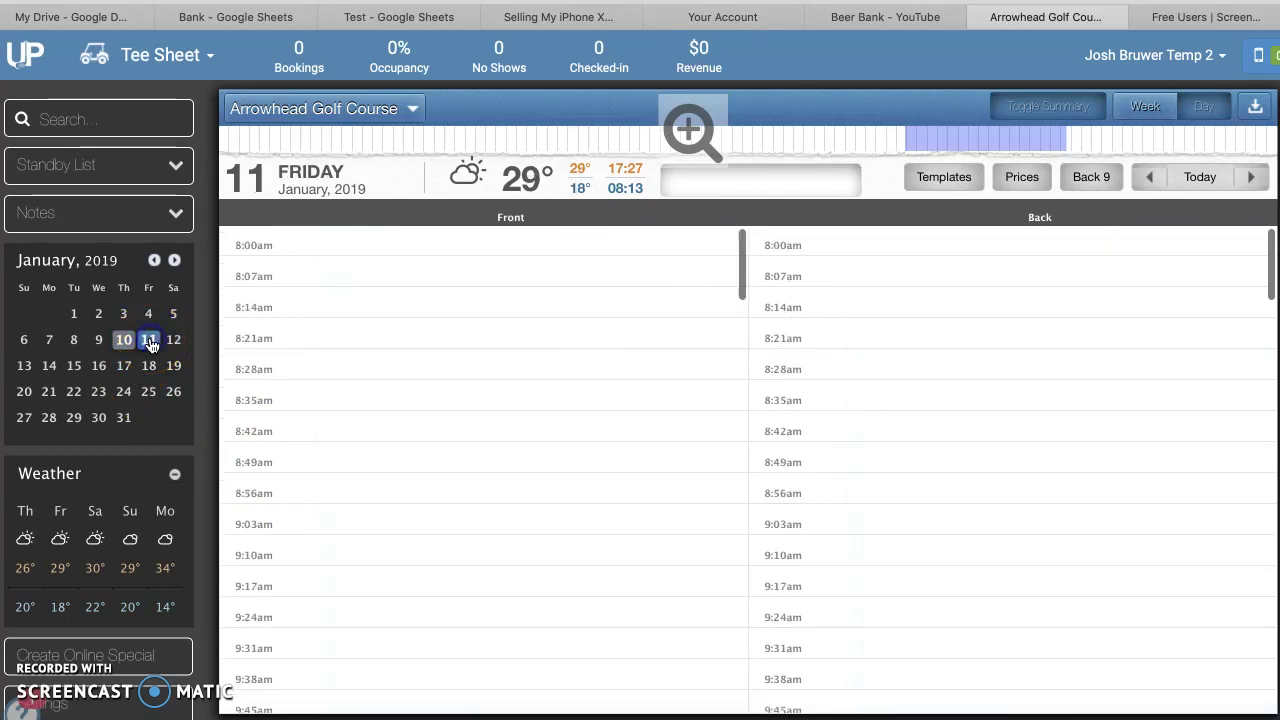
Book the 8:28am Front slot for the customer found by surname, and type their phone number
left_click(255, 373)
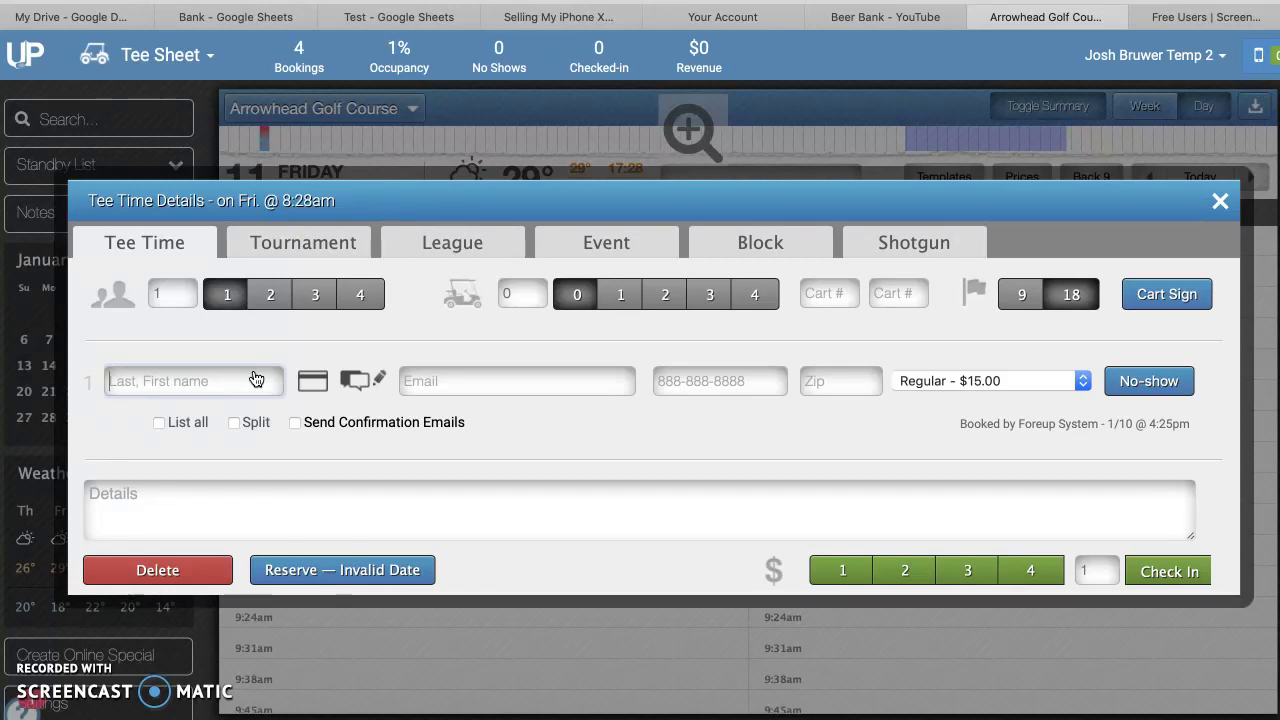
type("Bruwer")
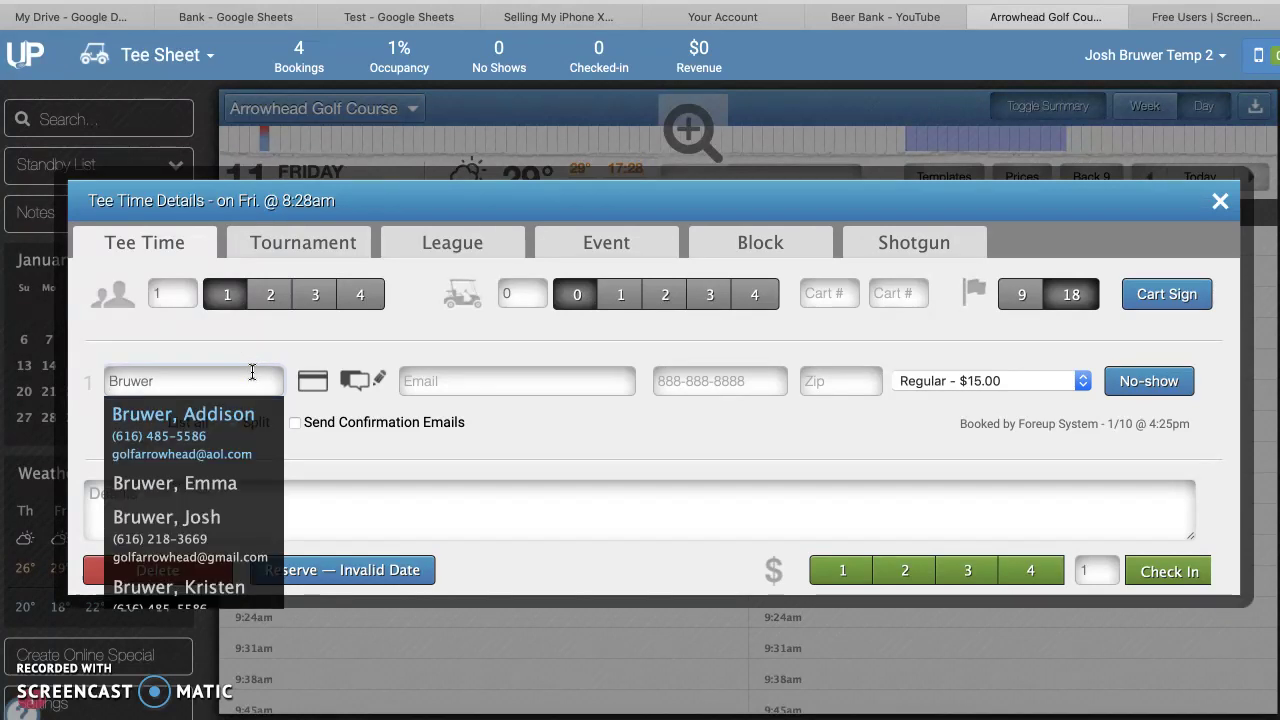
scroll(206, 471, "down", 2)
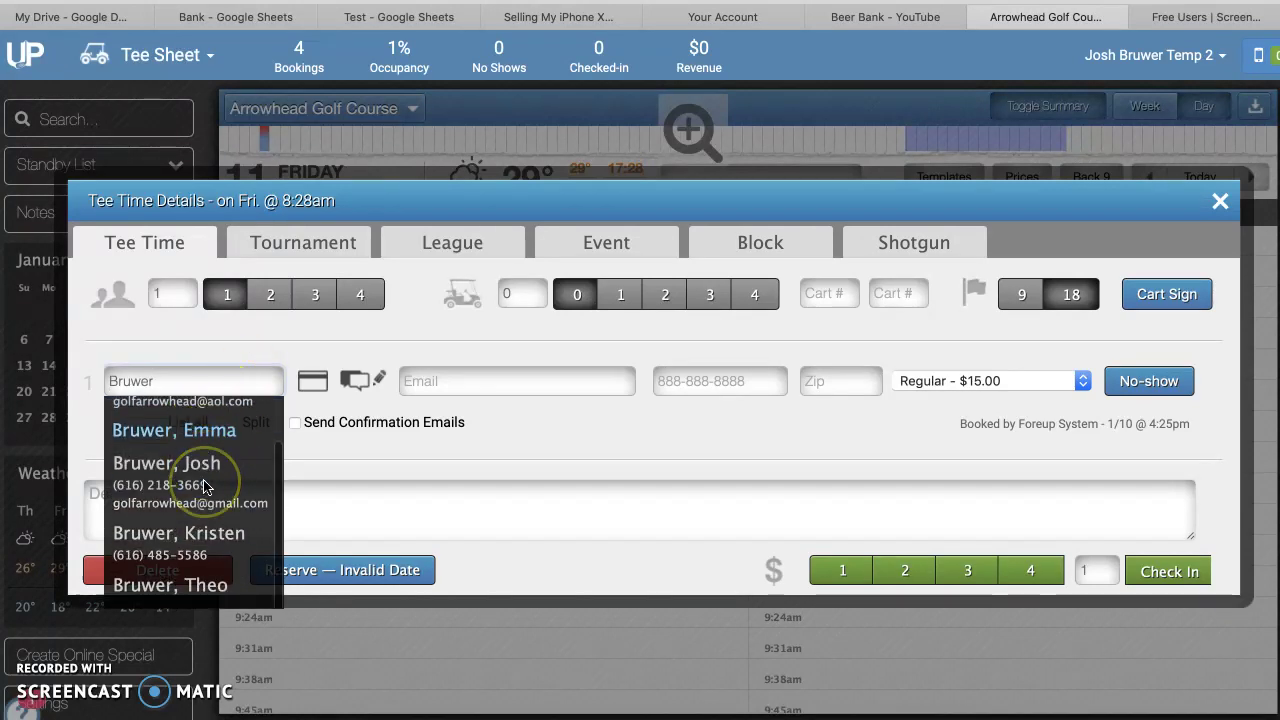
scroll(204, 486, "up", 2)
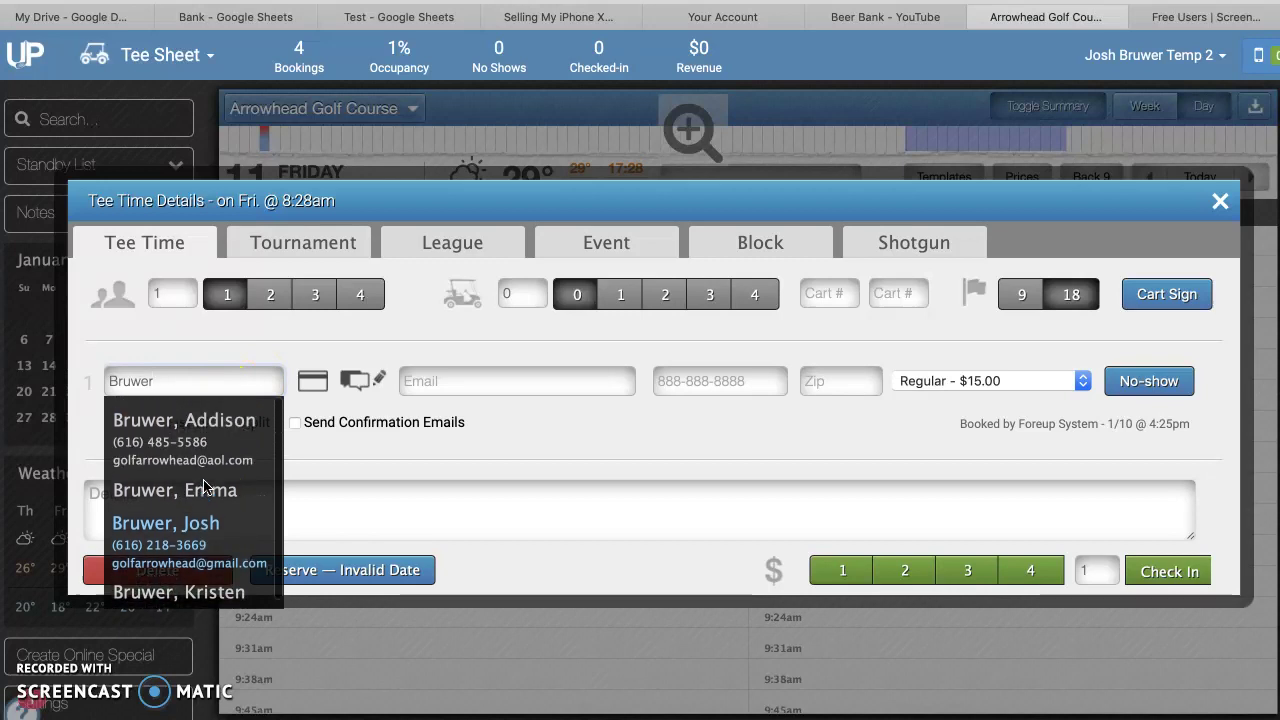
left_click(147, 488)
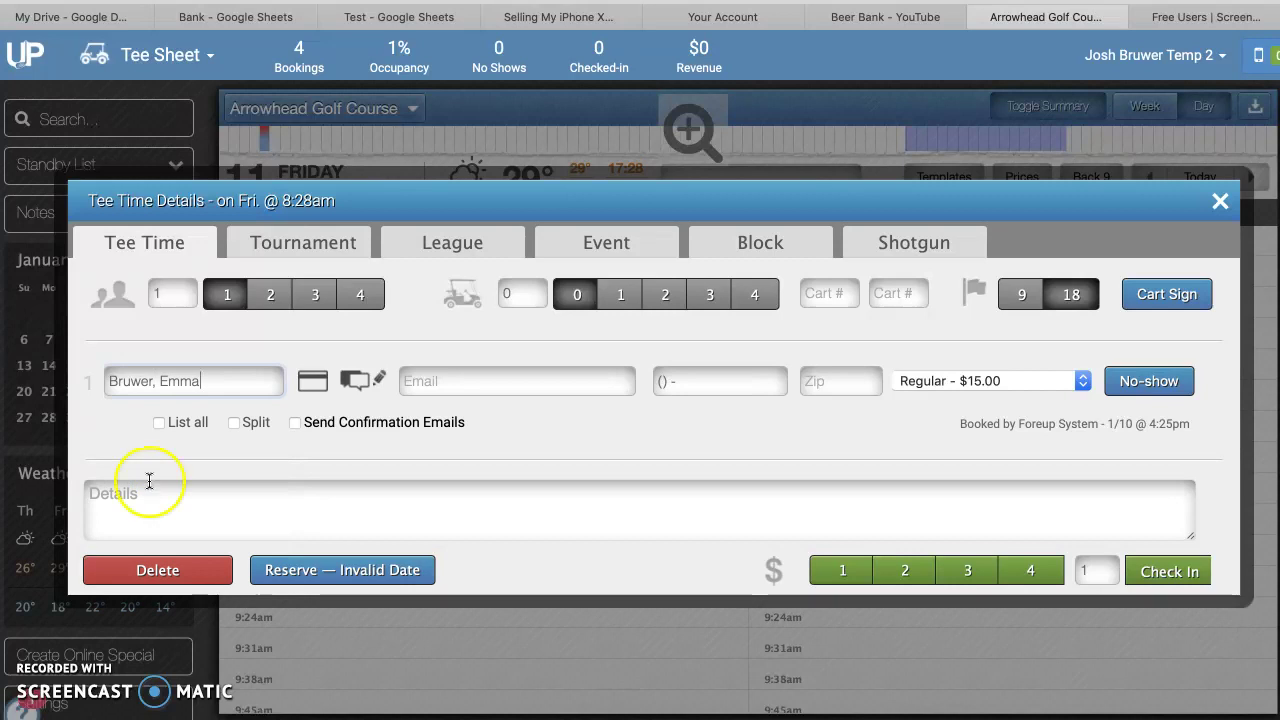
left_click(663, 382)
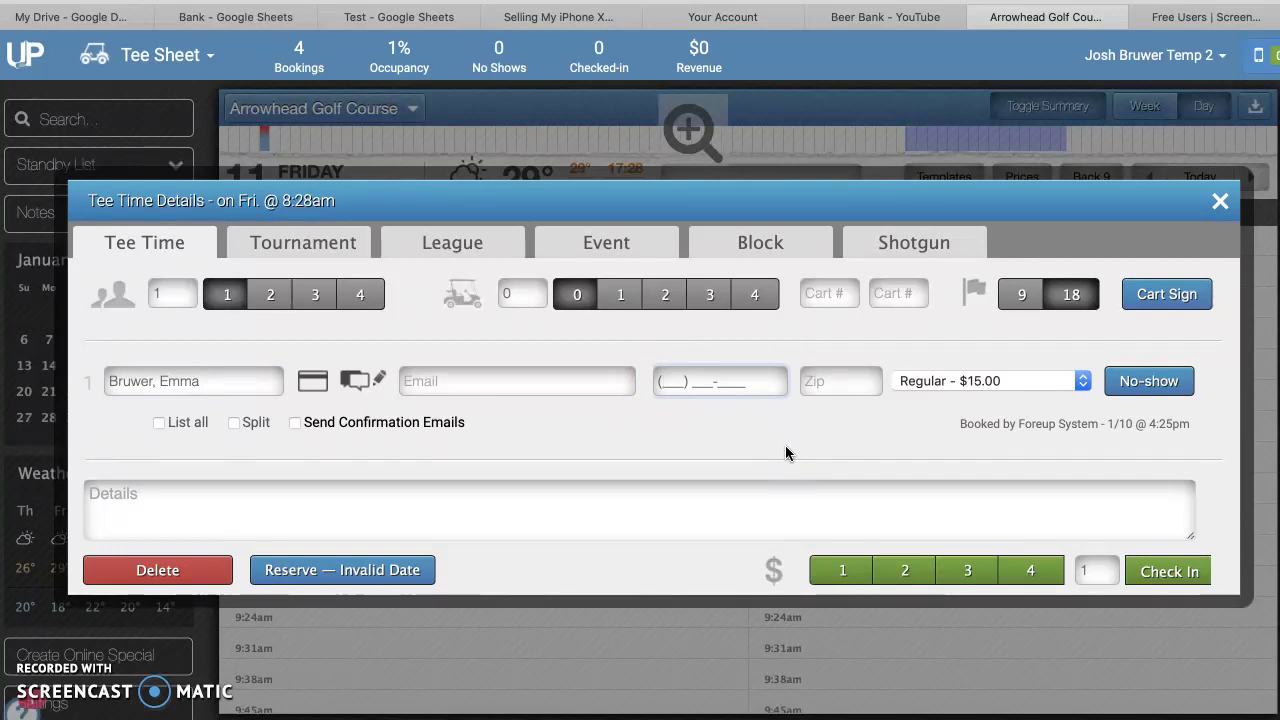
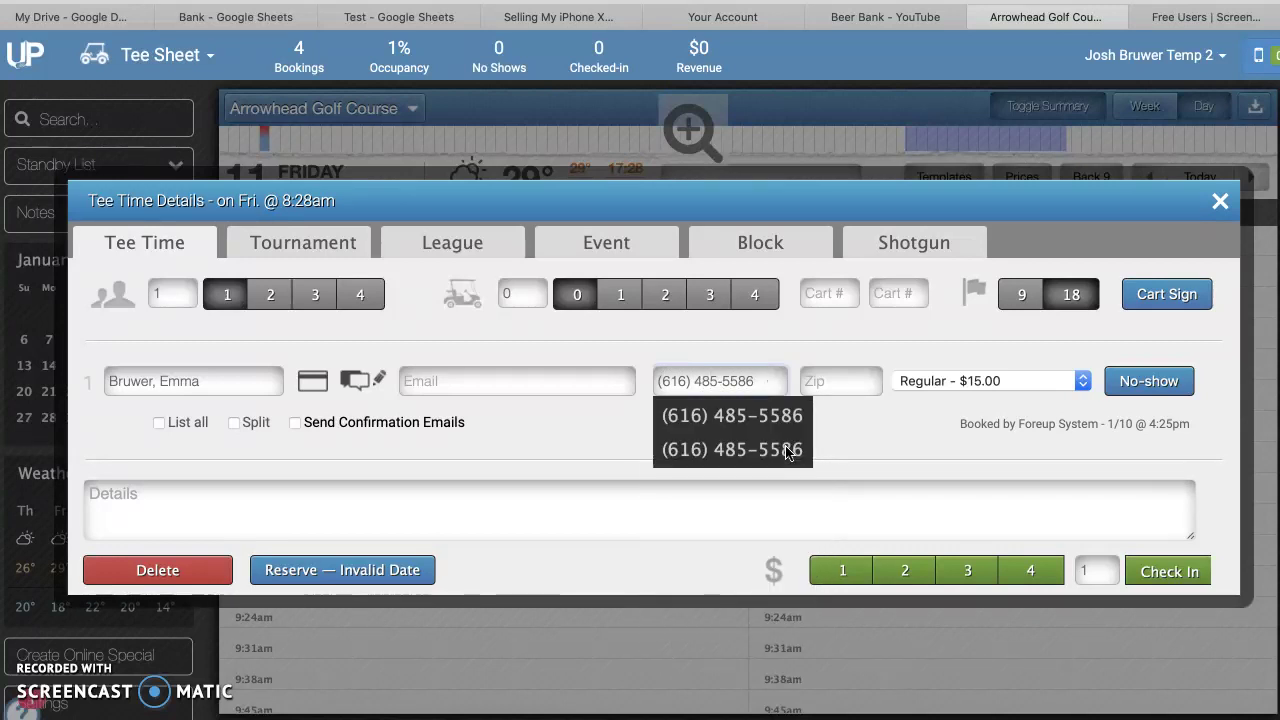
Accept the suggested phone number, then clear it and retype the 616 area code
left_click(737, 416)
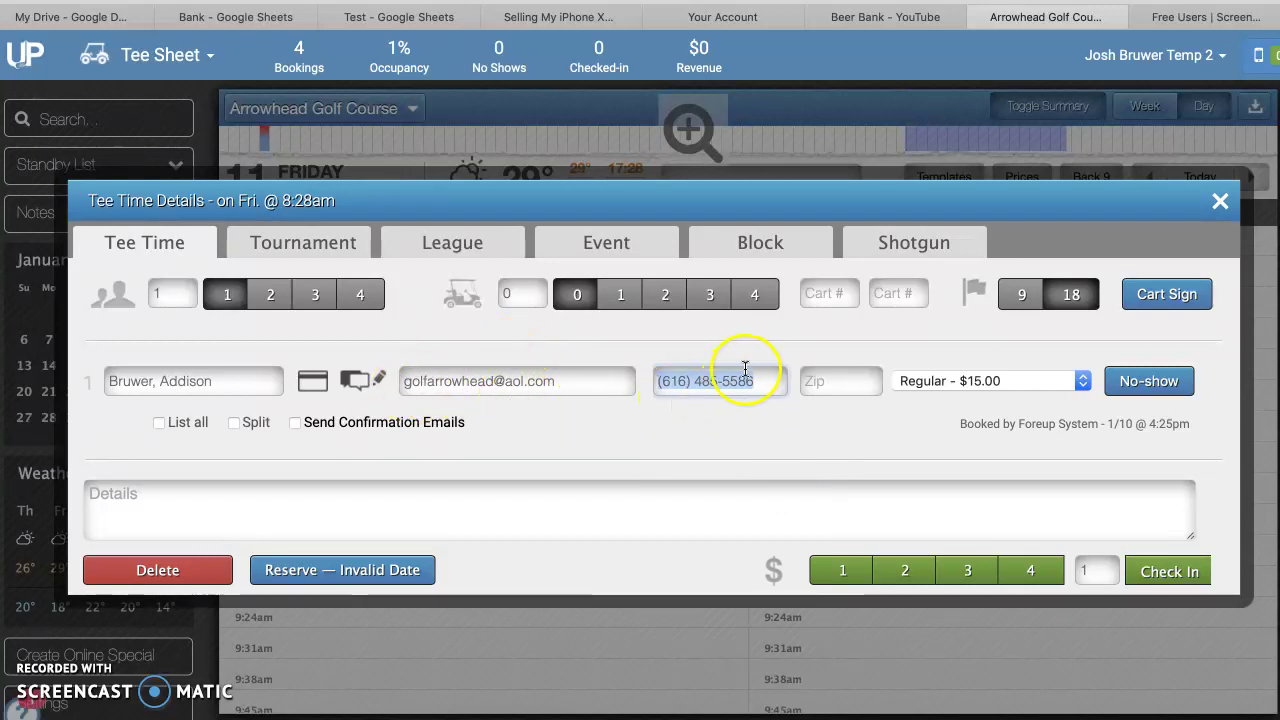
left_click(758, 377)
key("BackSpace")
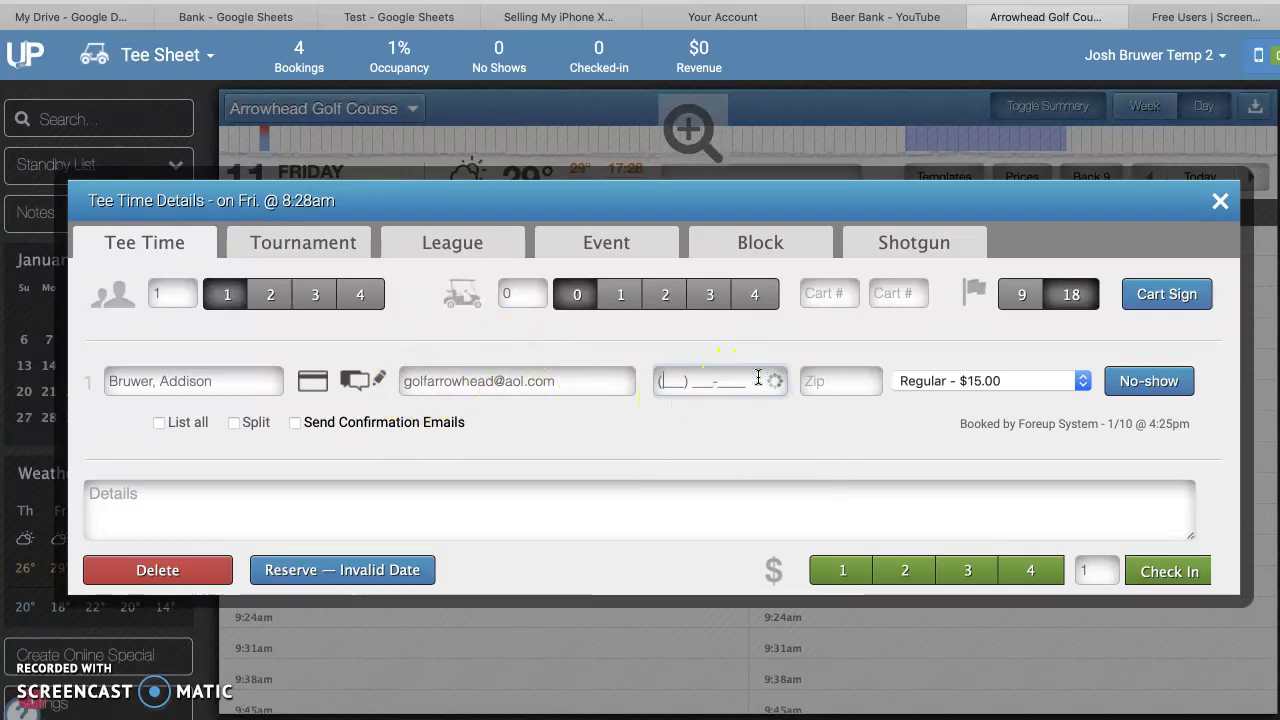
type("616) ___-____")
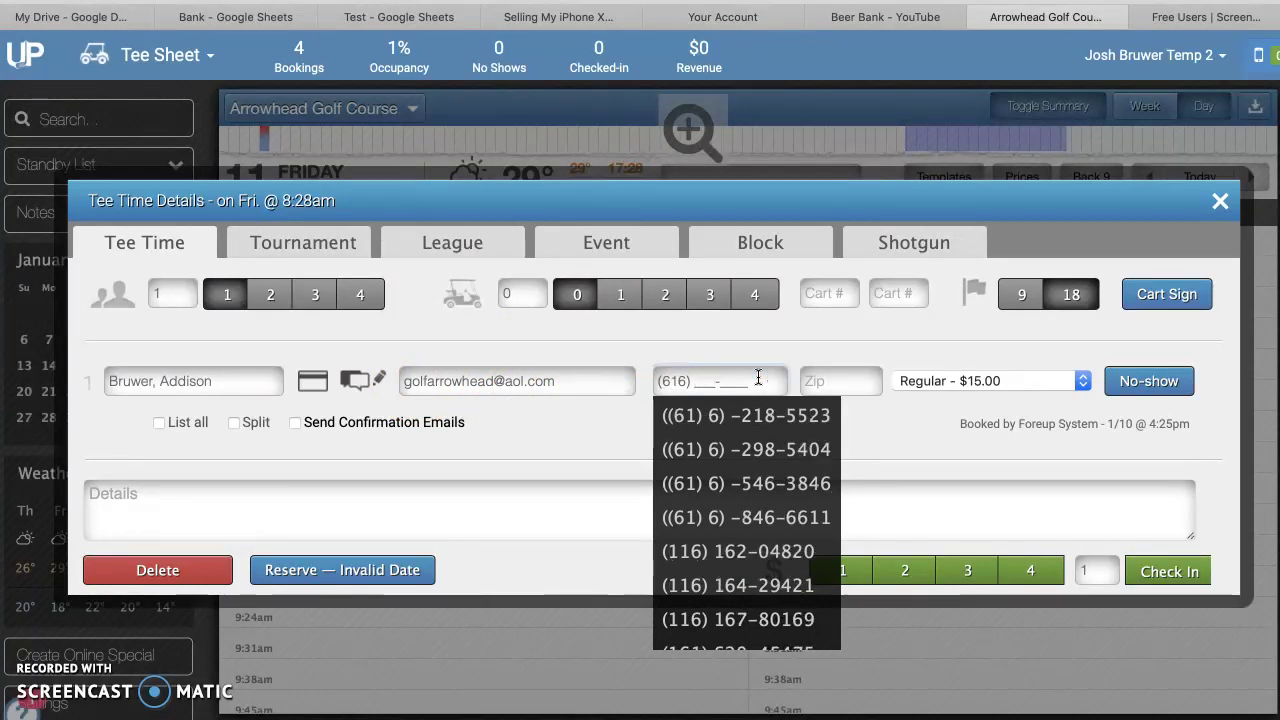
Re-enter the customer's surname, pick them from the suggestions, and type their full phone number
triple_click(232, 381)
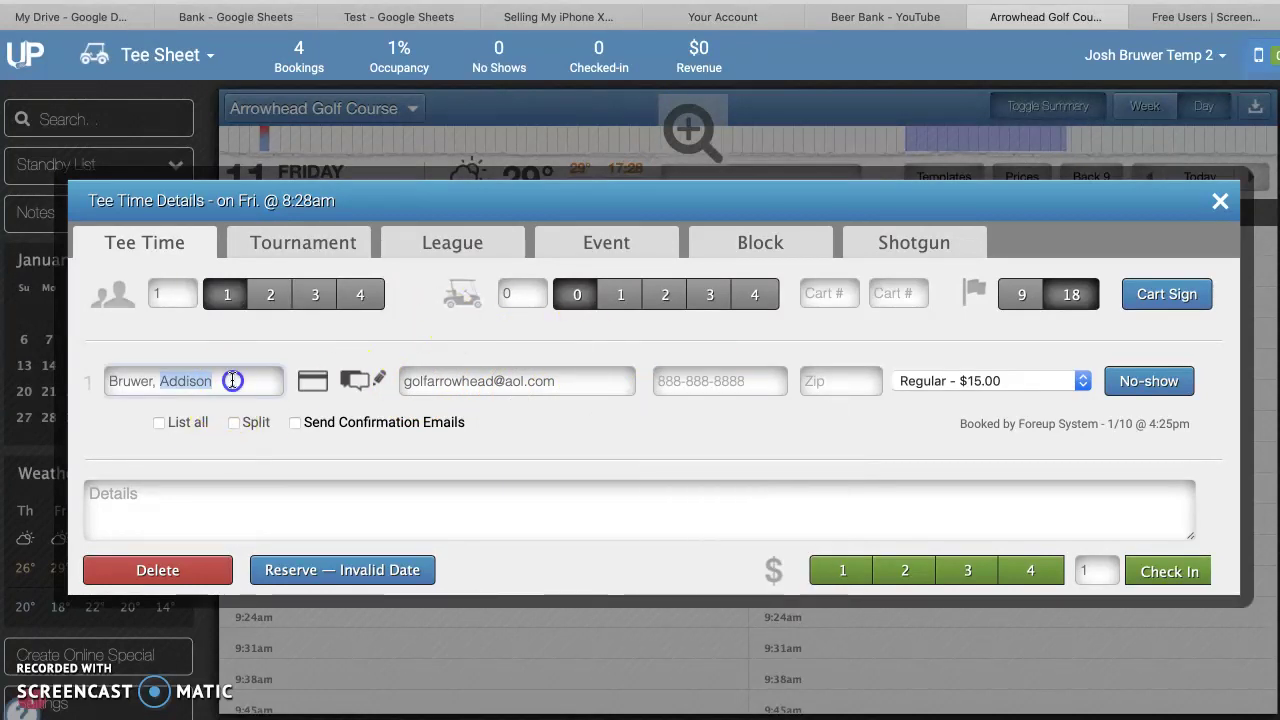
key("BackSpace")
type("Bruwer")
key("BackSpace")
key("BackSpace")
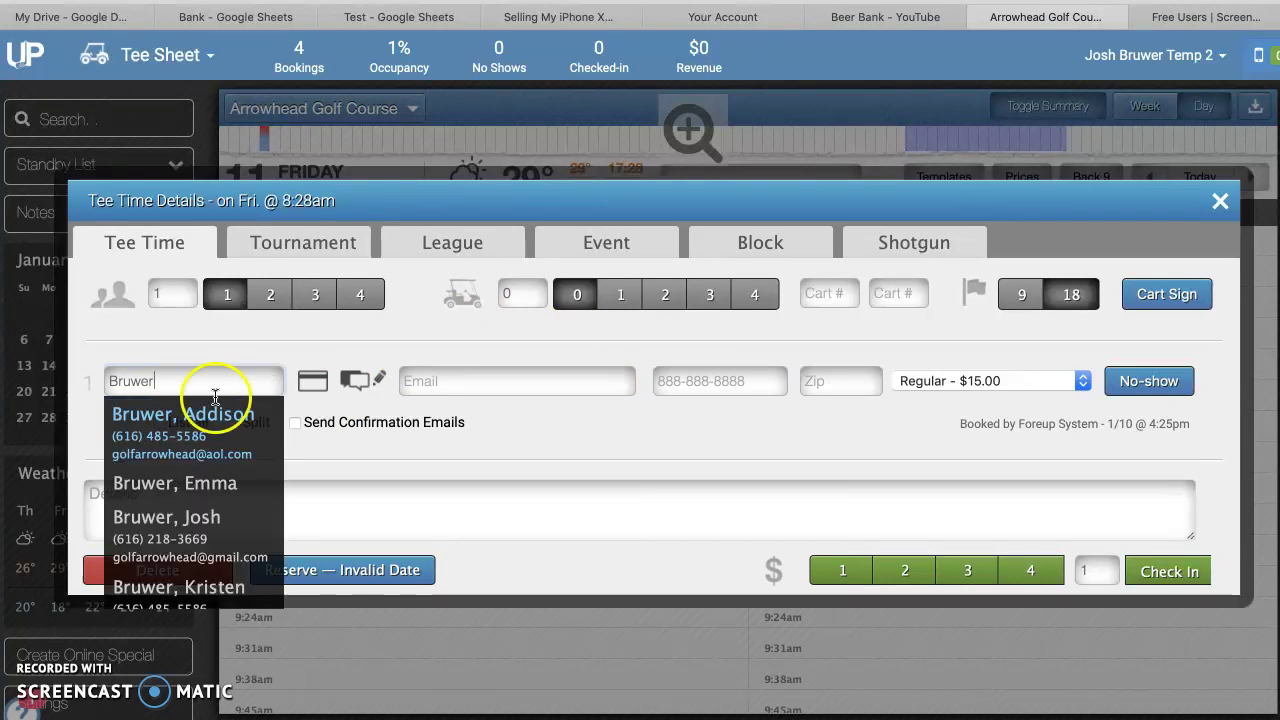
left_click(190, 485)
left_click(657, 381)
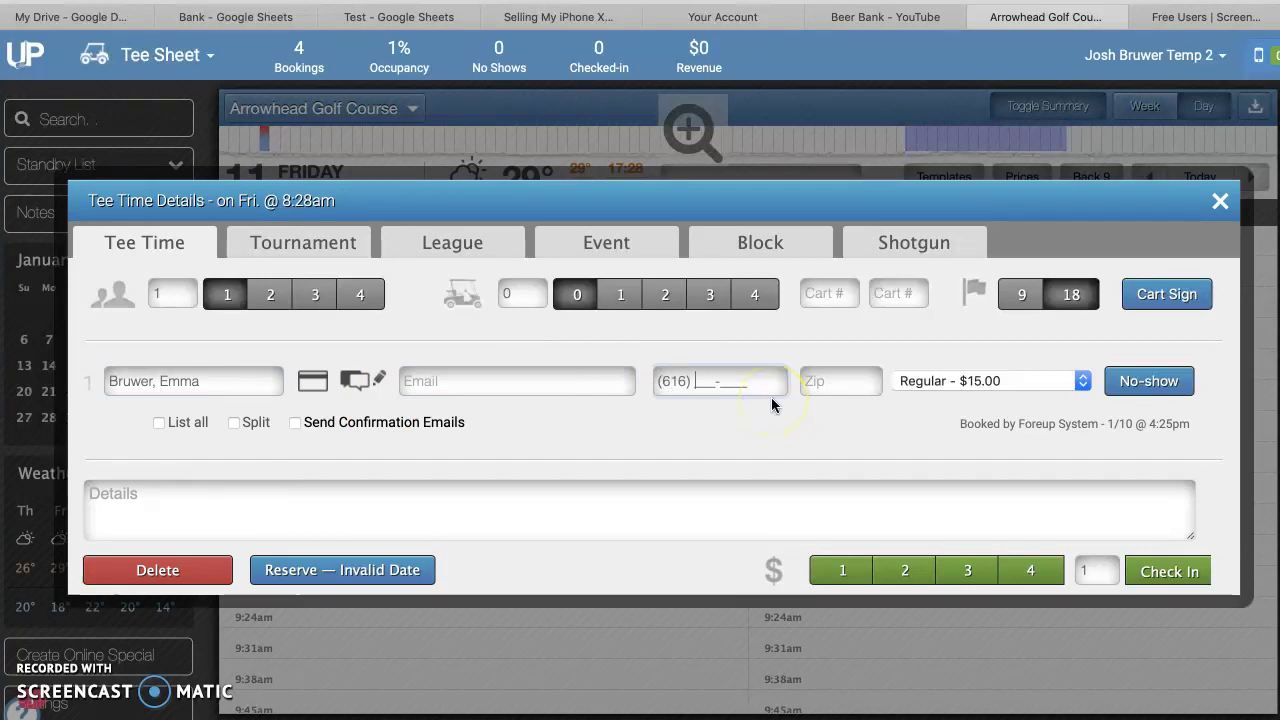
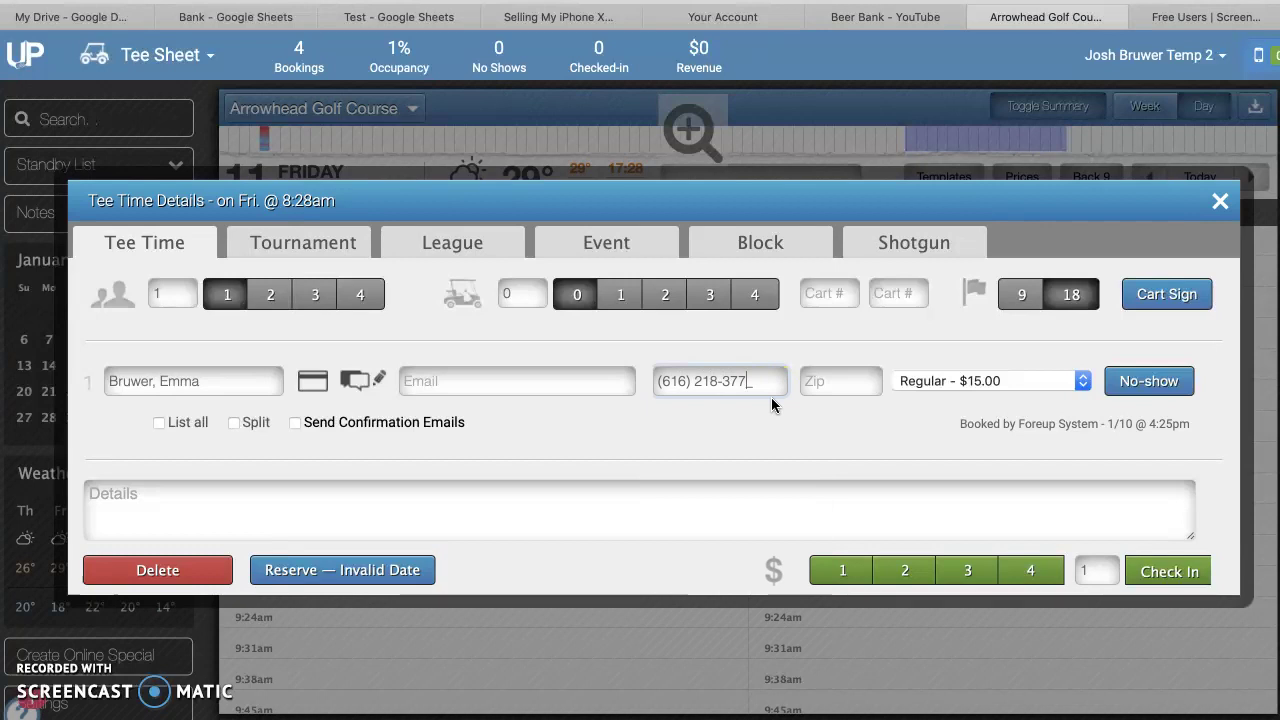
left_click(762, 443)
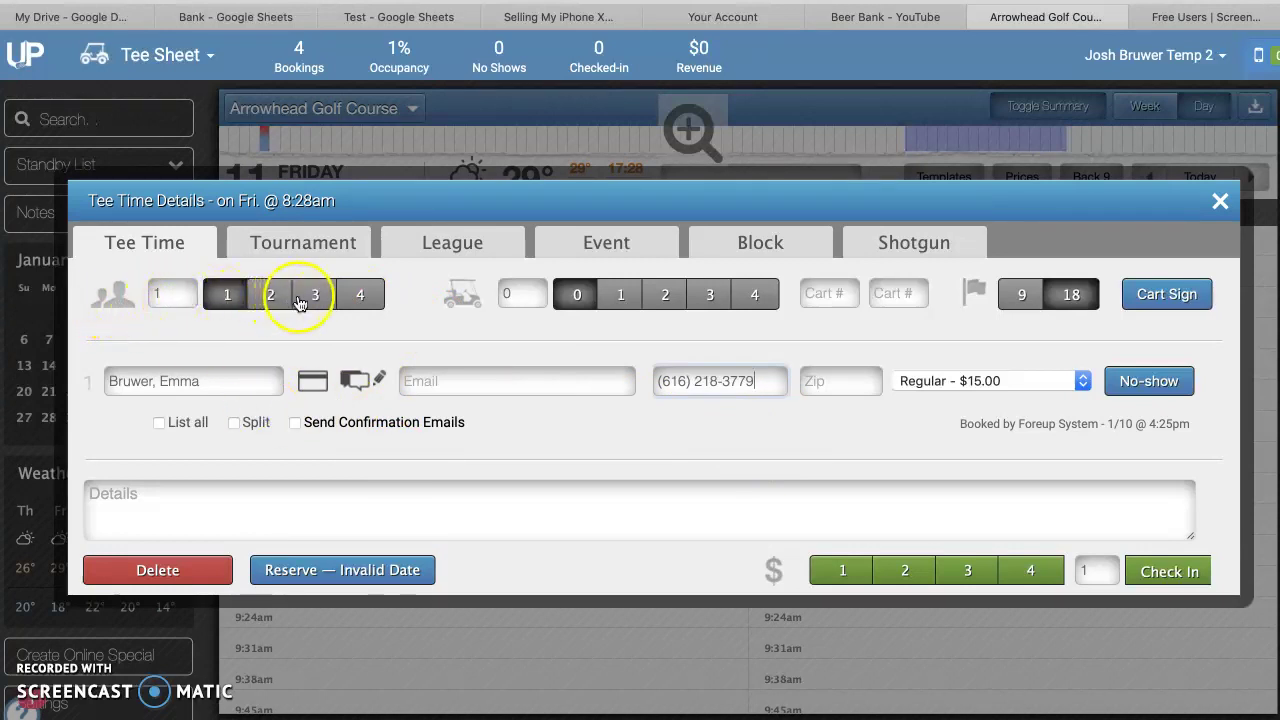
Reserve the 8:28am tee time with 4 players, 4 carts and 18 holes
left_click(358, 301)
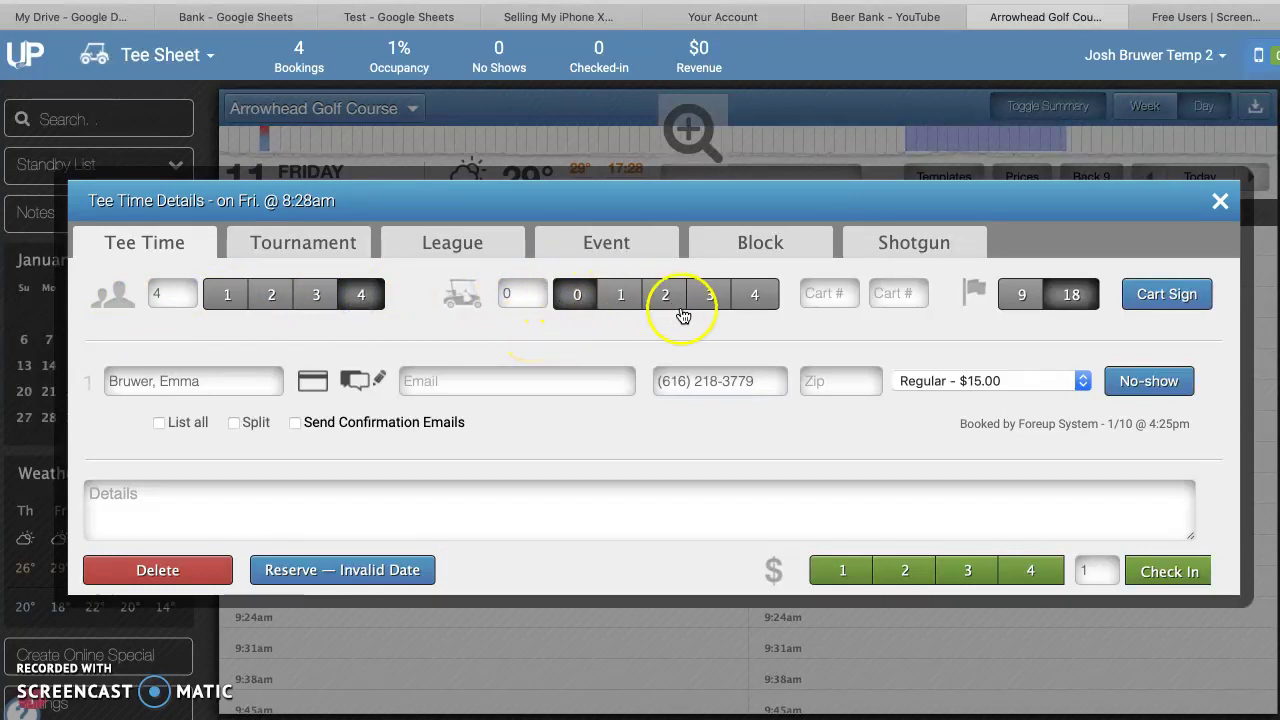
left_click(753, 297)
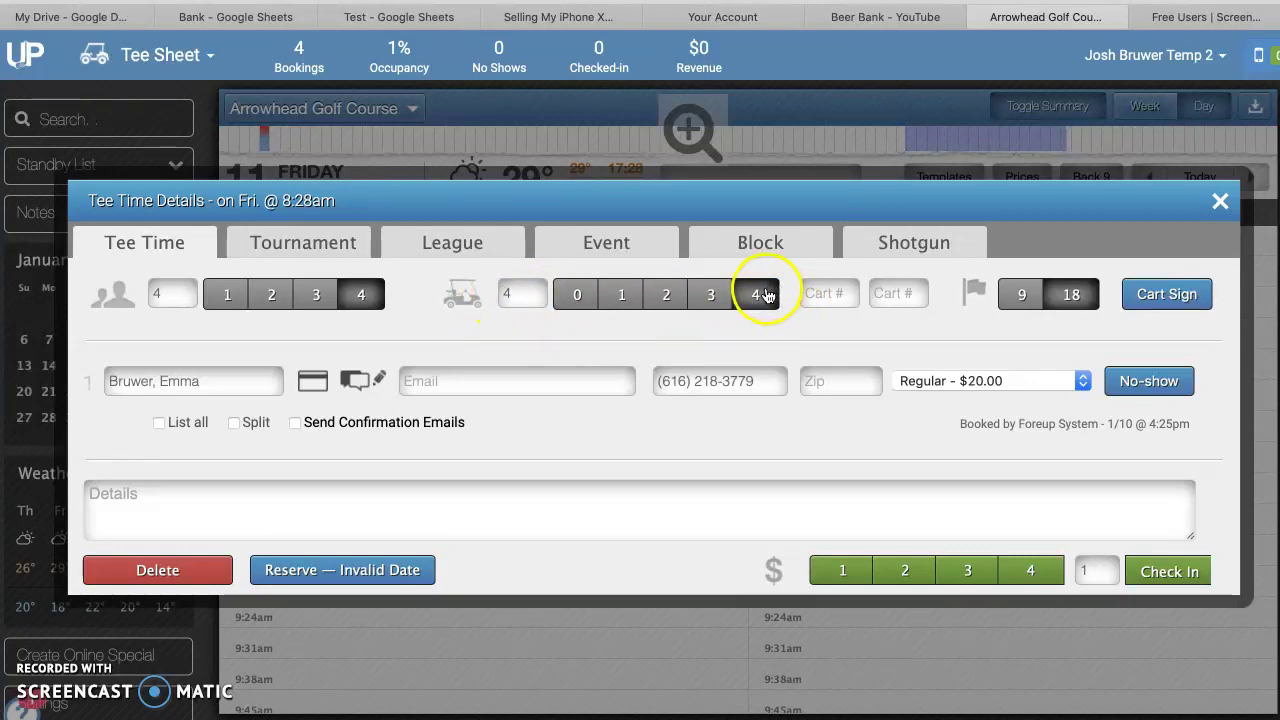
left_click(1022, 304)
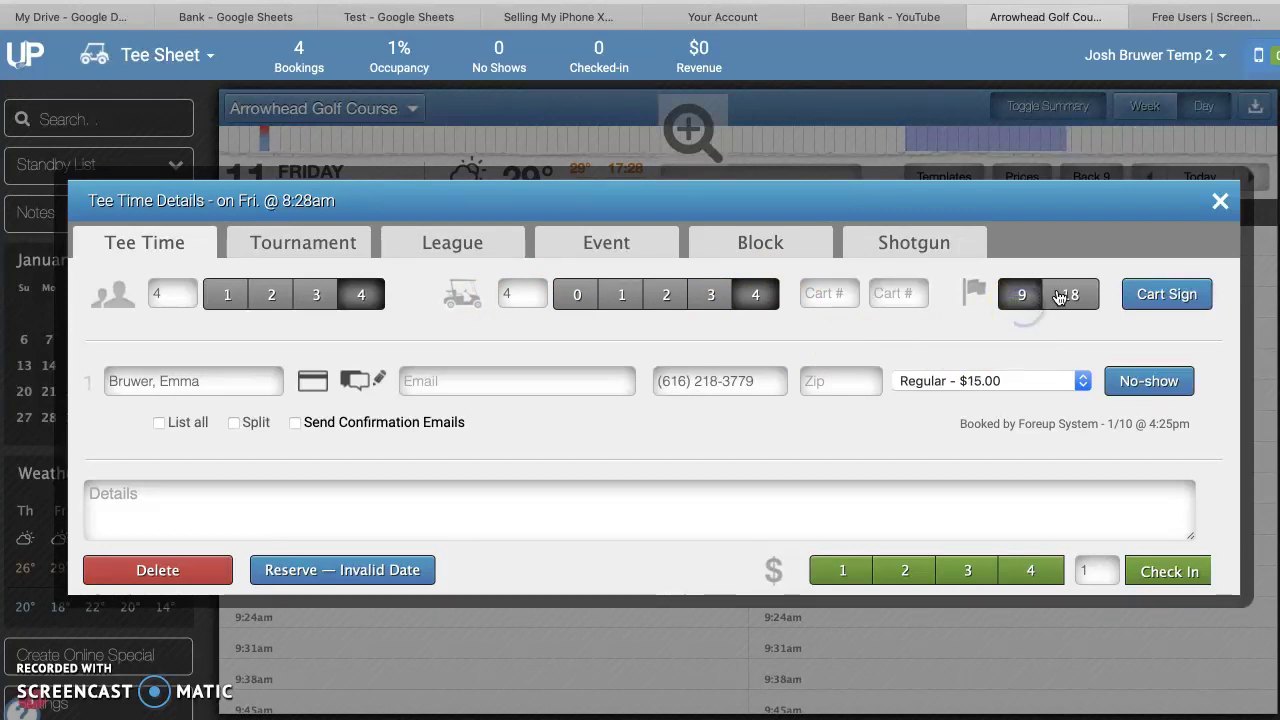
left_click(1060, 296)
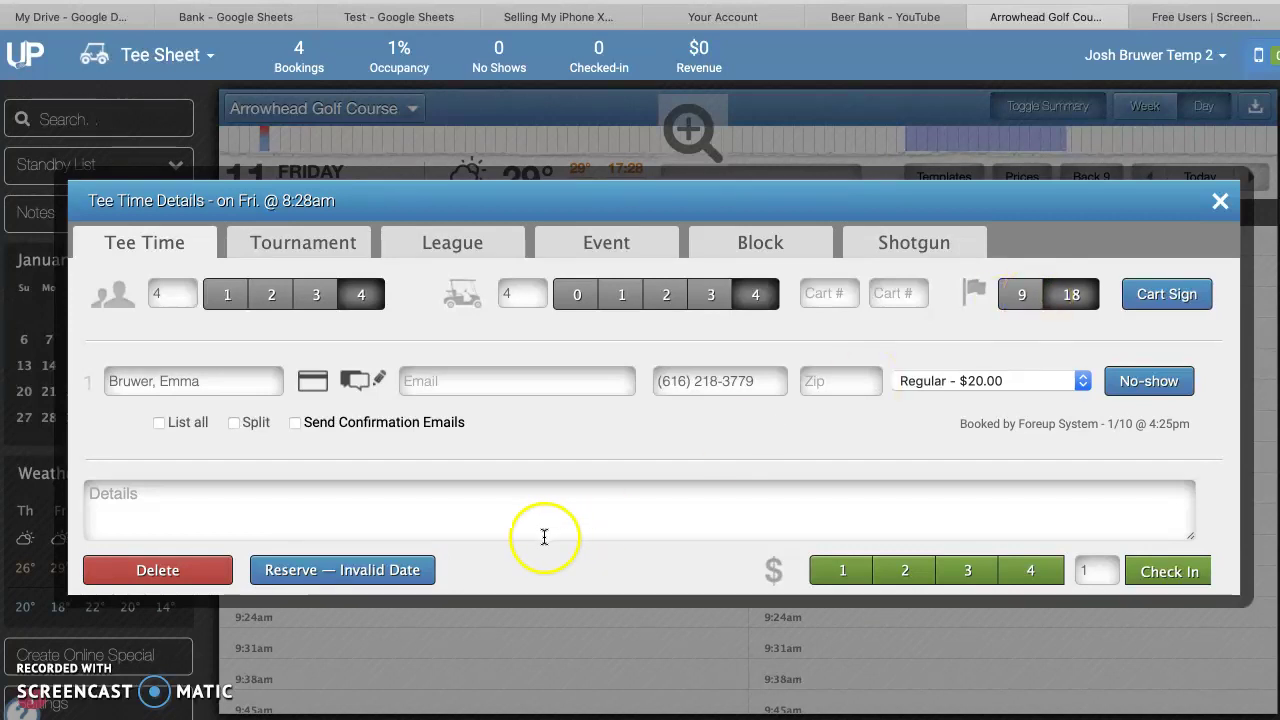
left_click(409, 579)
Check the 8:28am booking's details summary and actions list, then dismiss them
left_click(361, 486)
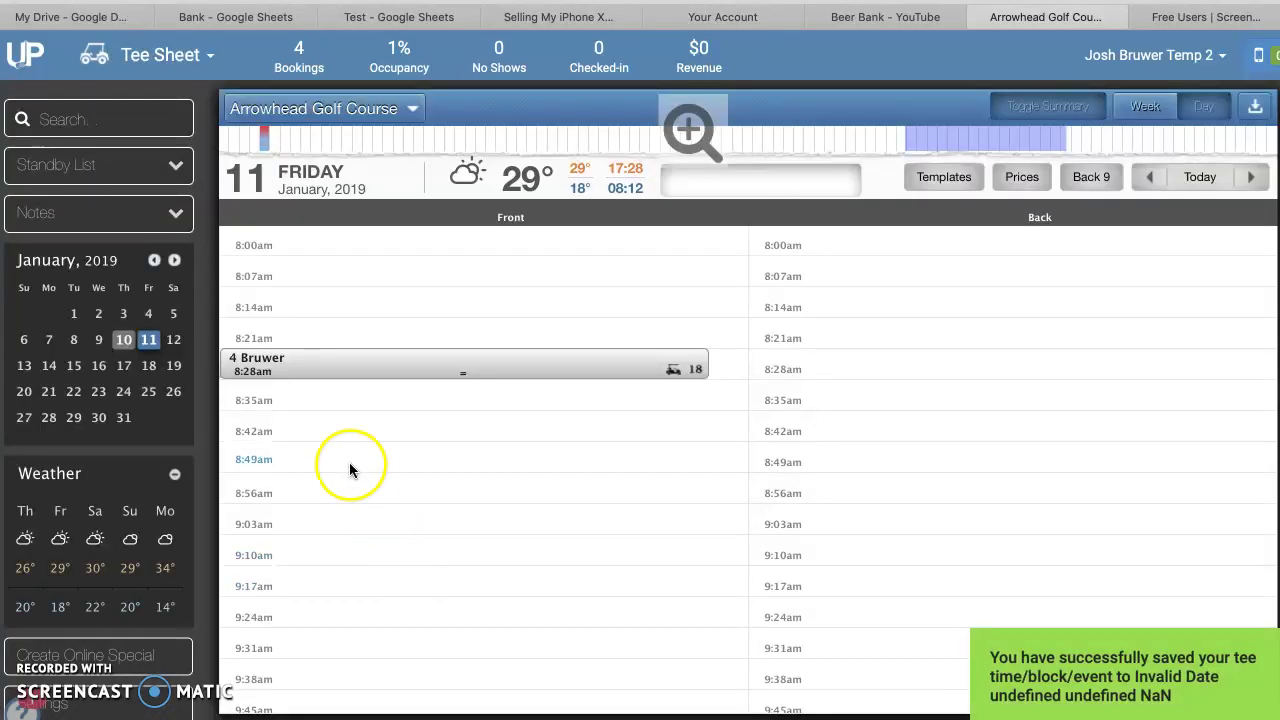
left_click(293, 370)
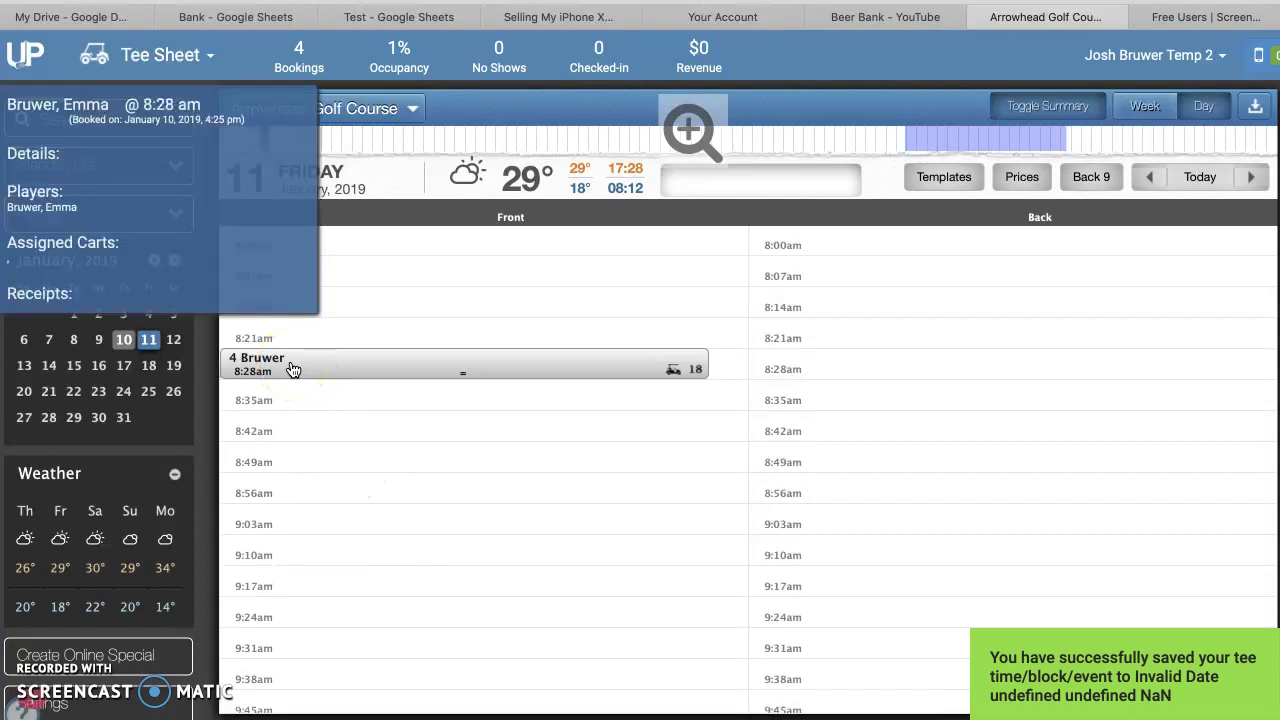
left_click(465, 367)
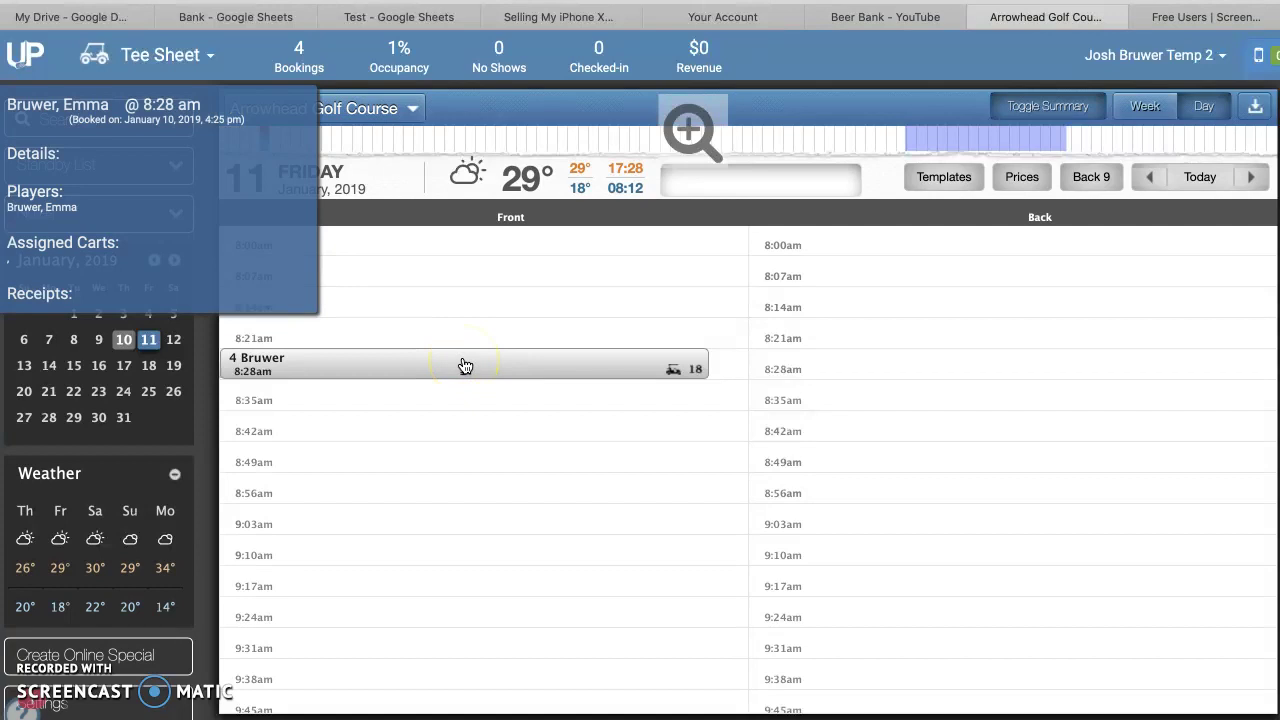
right_click(465, 367)
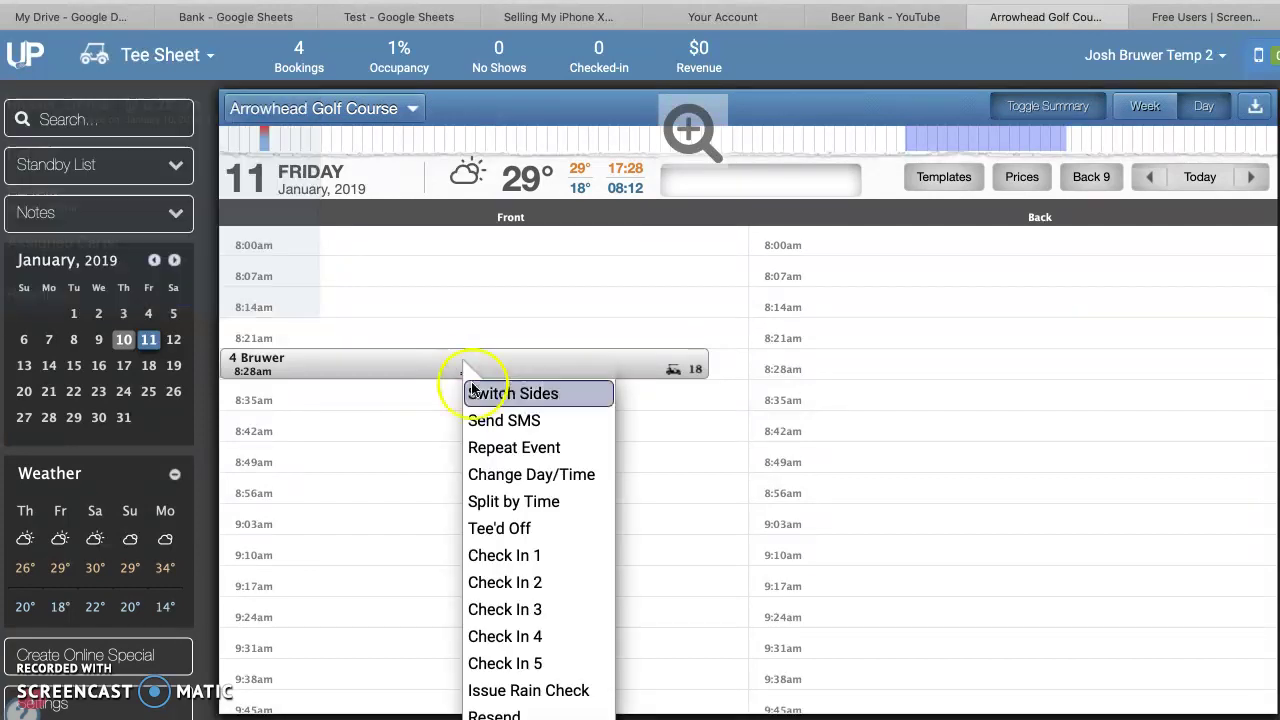
scroll(519, 560, "down", 1)
scroll(520, 567, "down", 3)
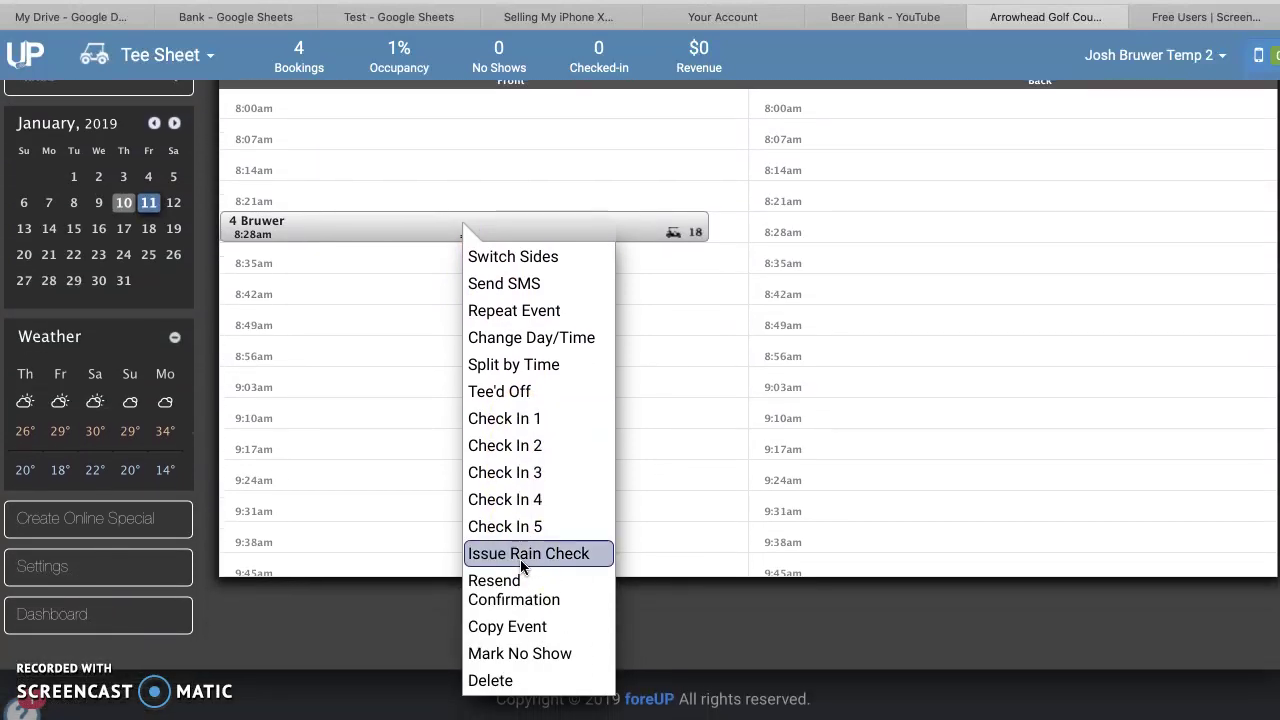
left_click(354, 482)
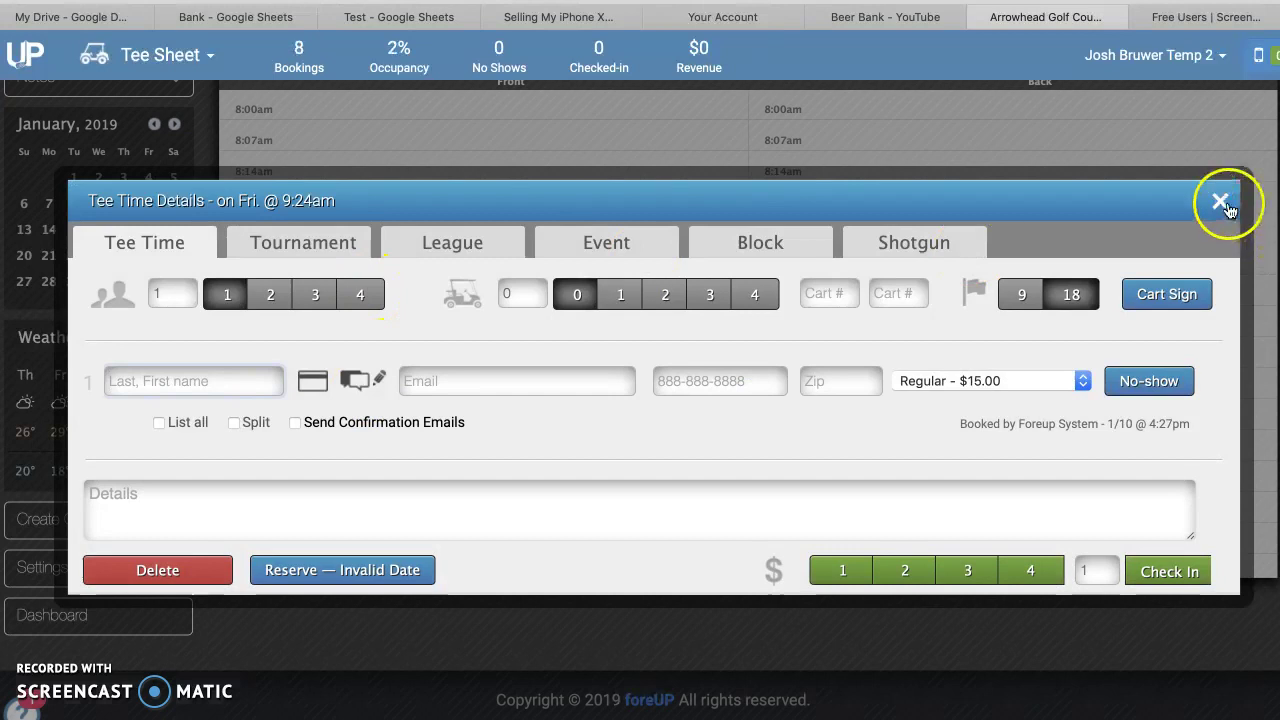
Close the empty 9:24am details and drag the booking down to the 8:35am Front slot
left_click(1221, 203)
left_click_drag(527, 236, 523, 266)
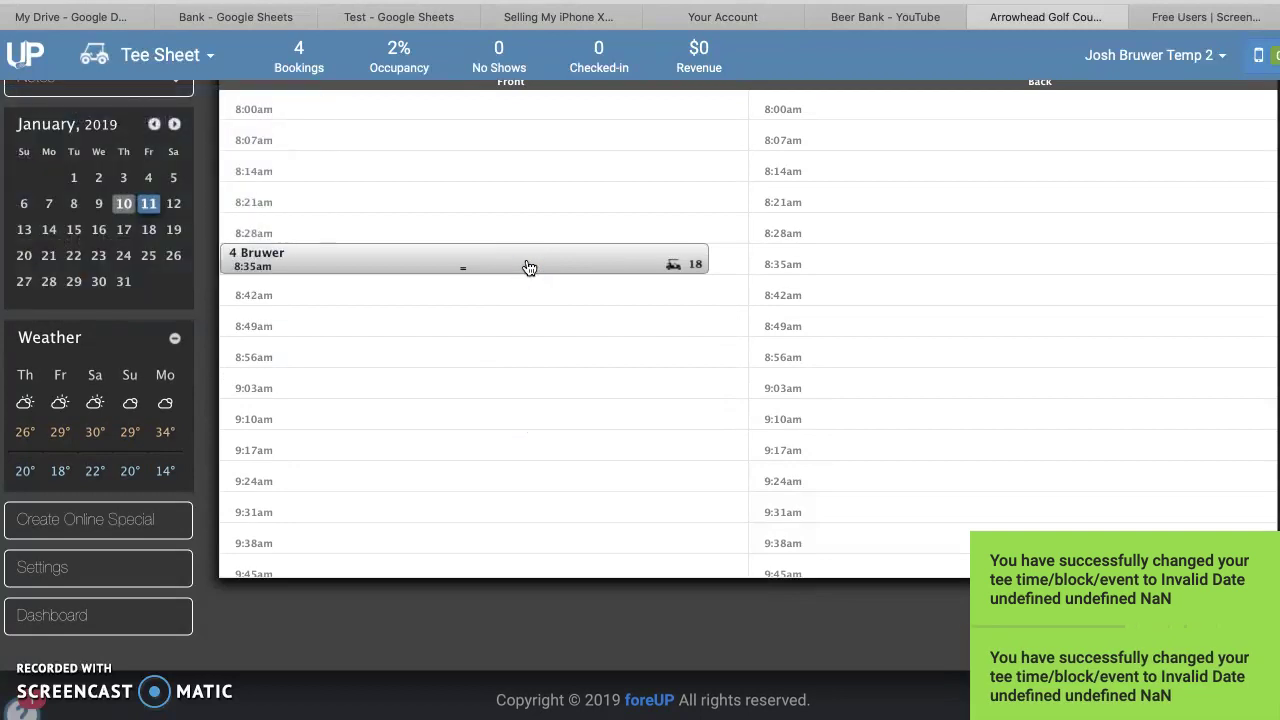
right_click(527, 267)
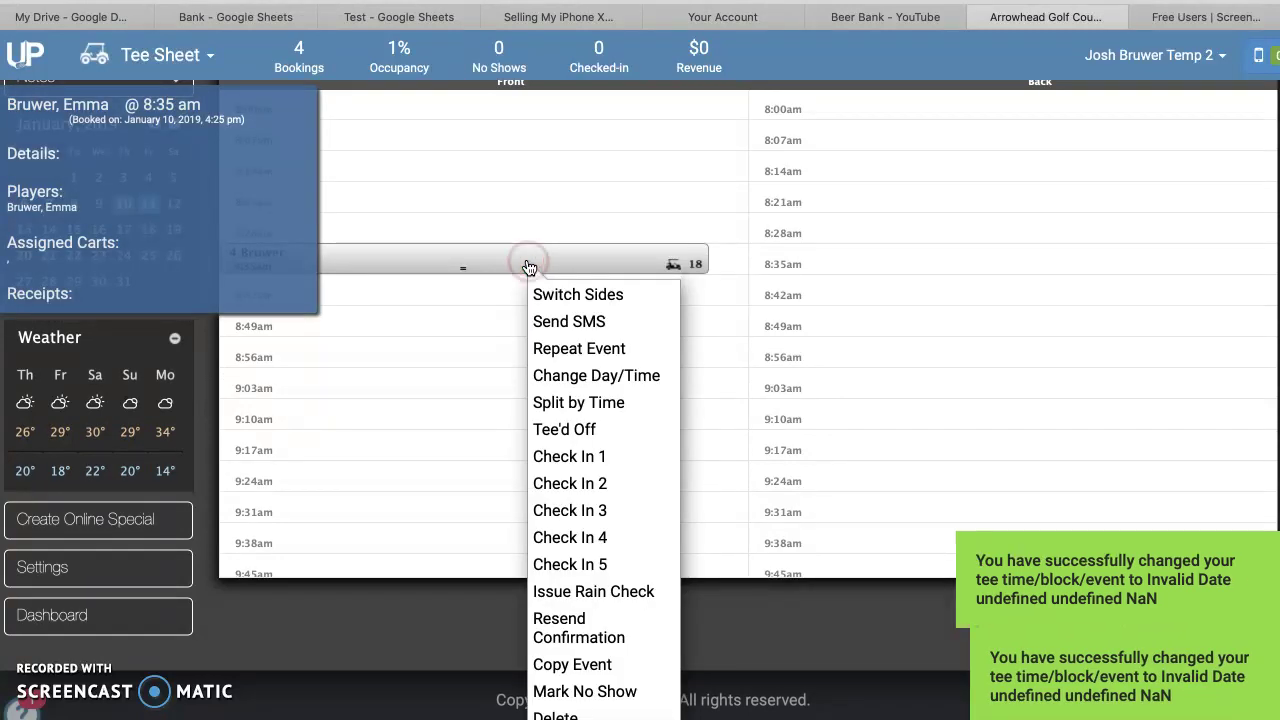
Change the booking's day to Sunday 27 January 2019 at 8:00am and view that day's sheet
left_click(562, 375)
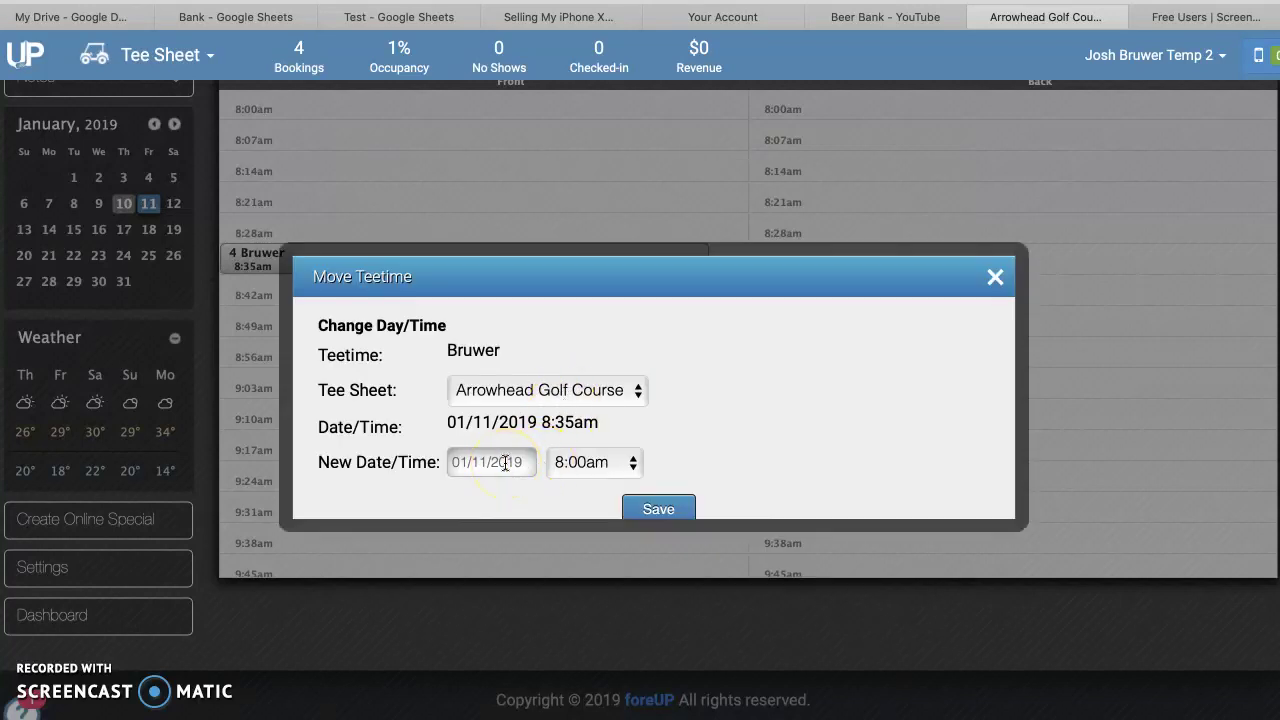
left_click(505, 462)
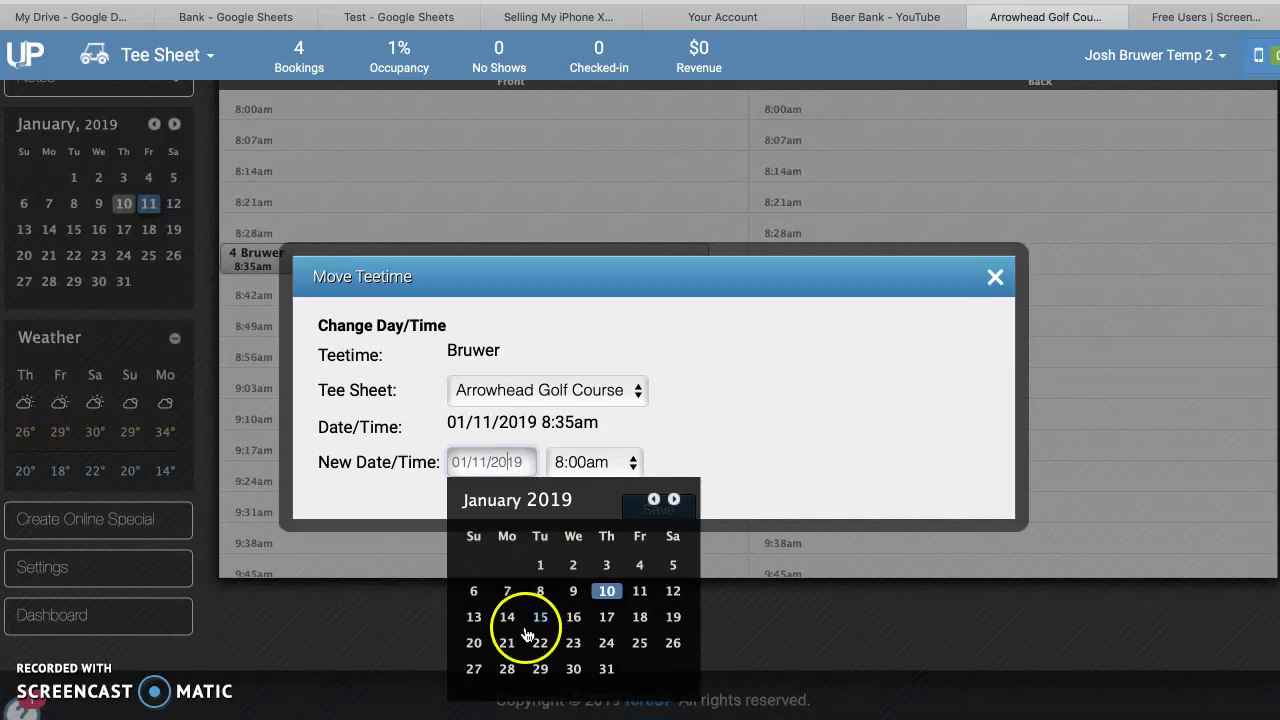
left_click(473, 669)
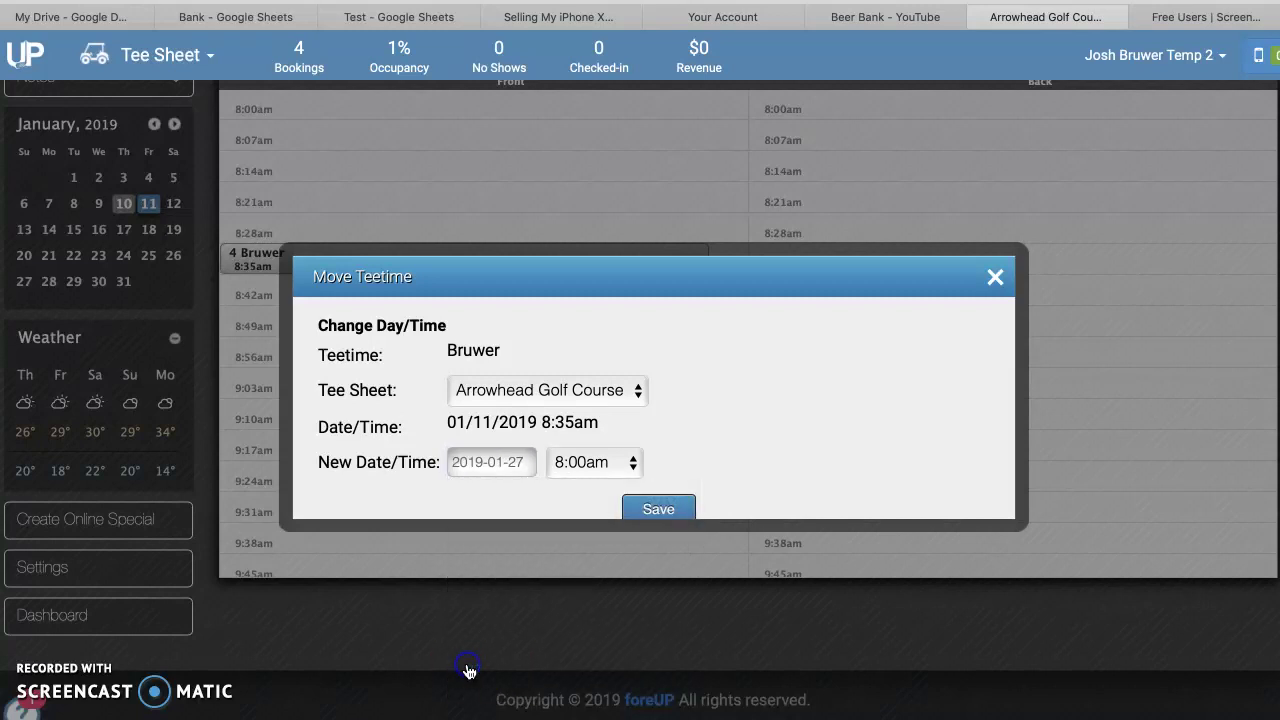
left_click(658, 509)
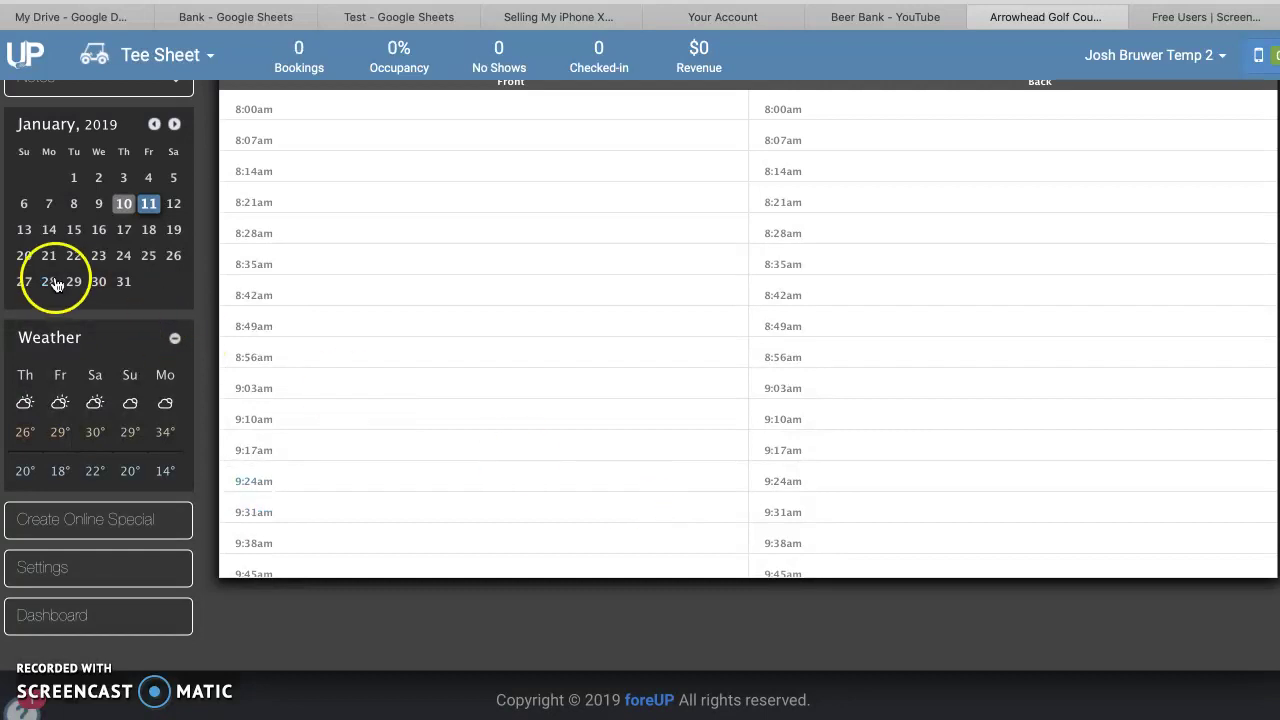
left_click(24, 283)
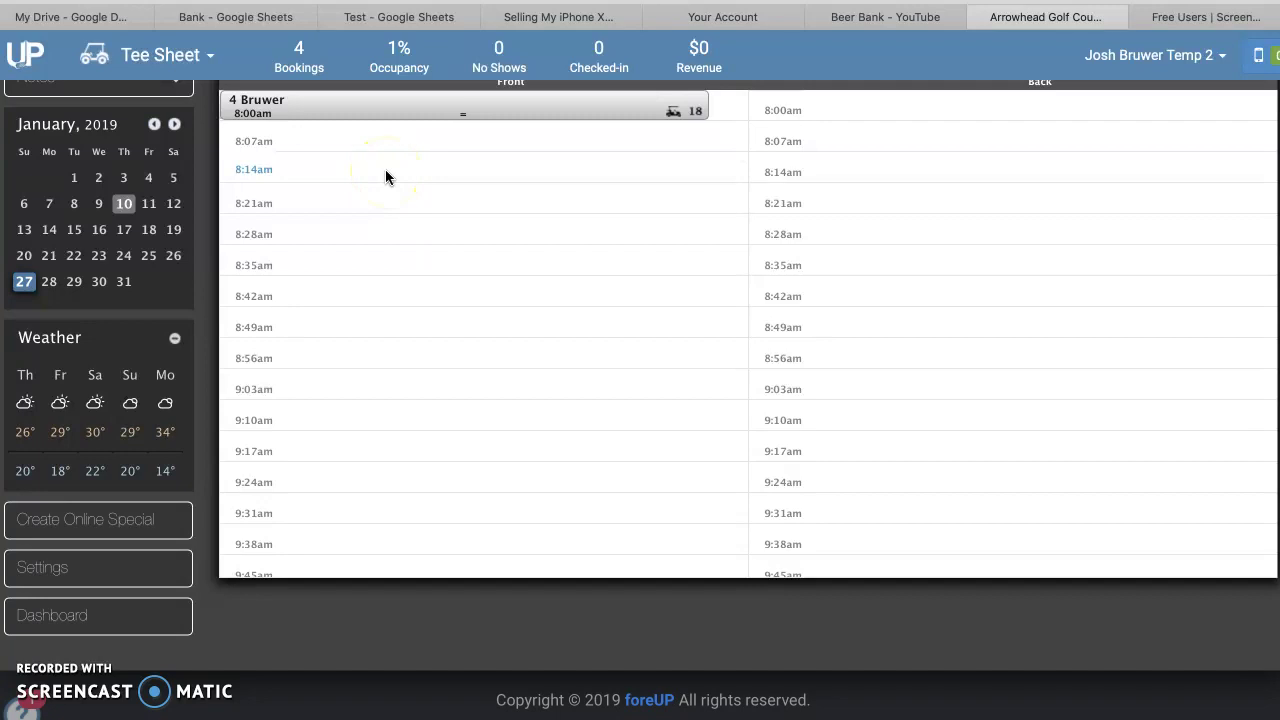
Delete the 8:00am booking on 27 January and confirm the deletion
left_click(359, 110)
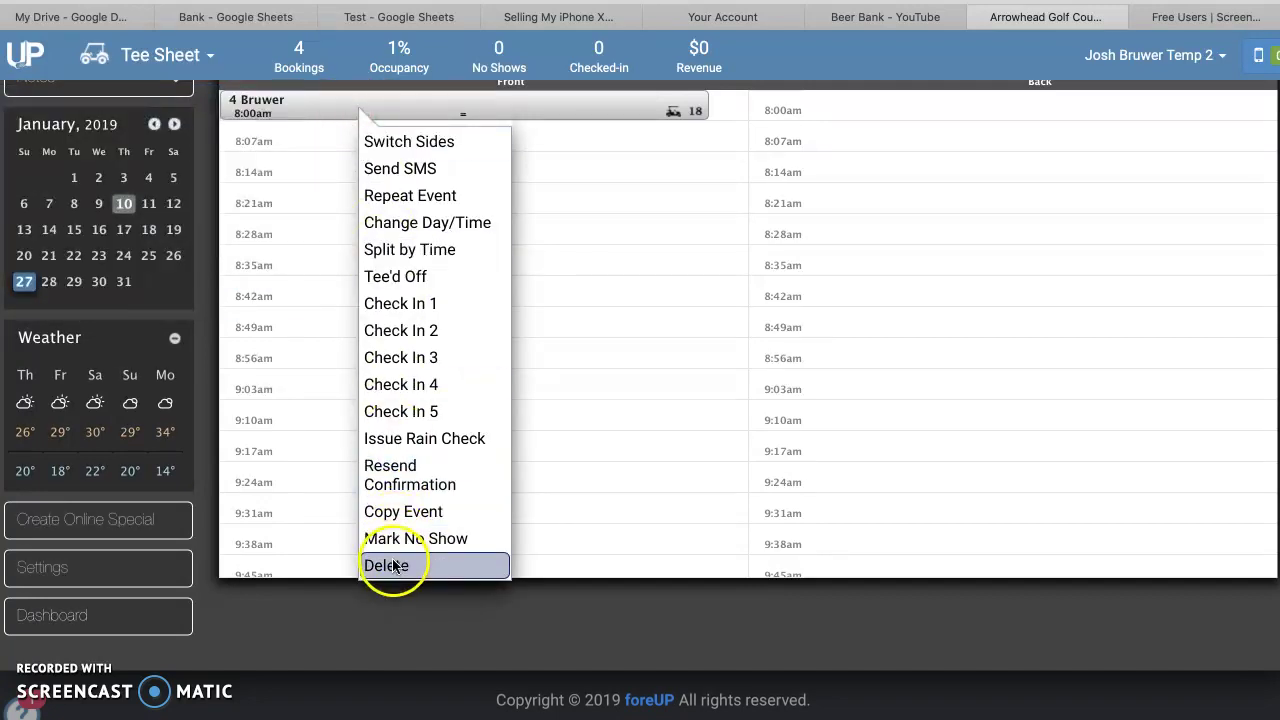
left_click(394, 566)
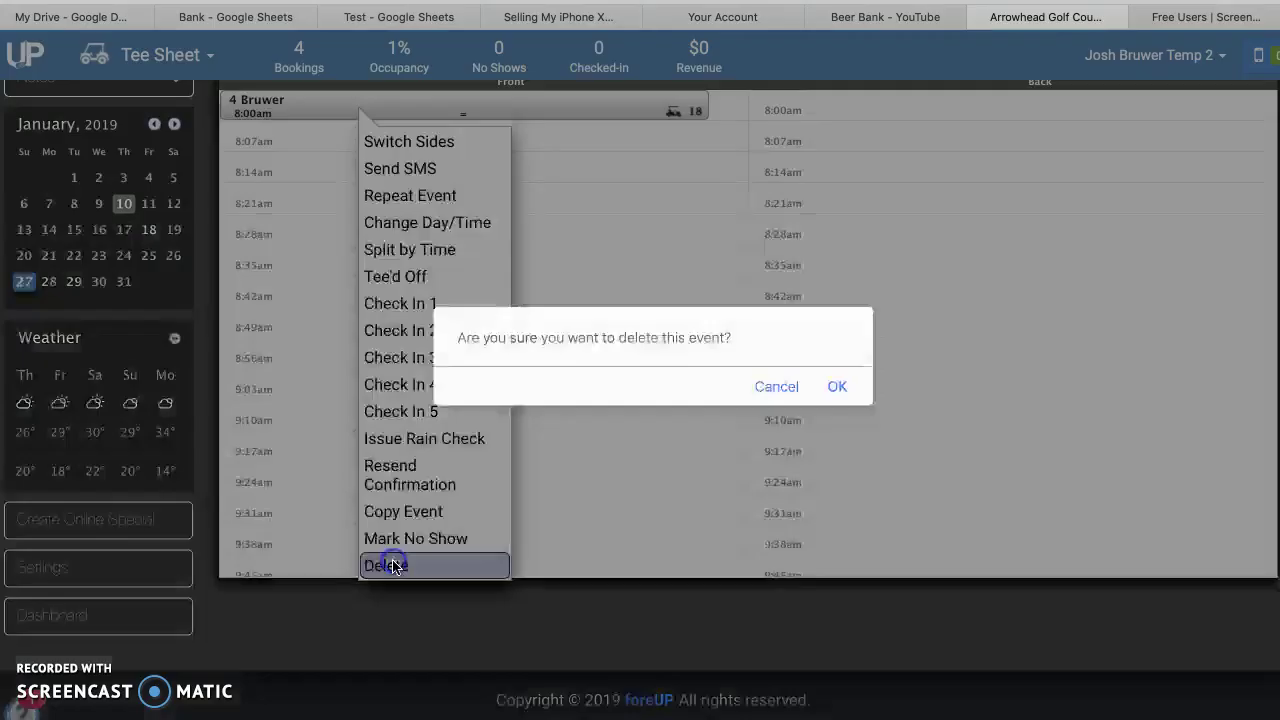
left_click(835, 389)
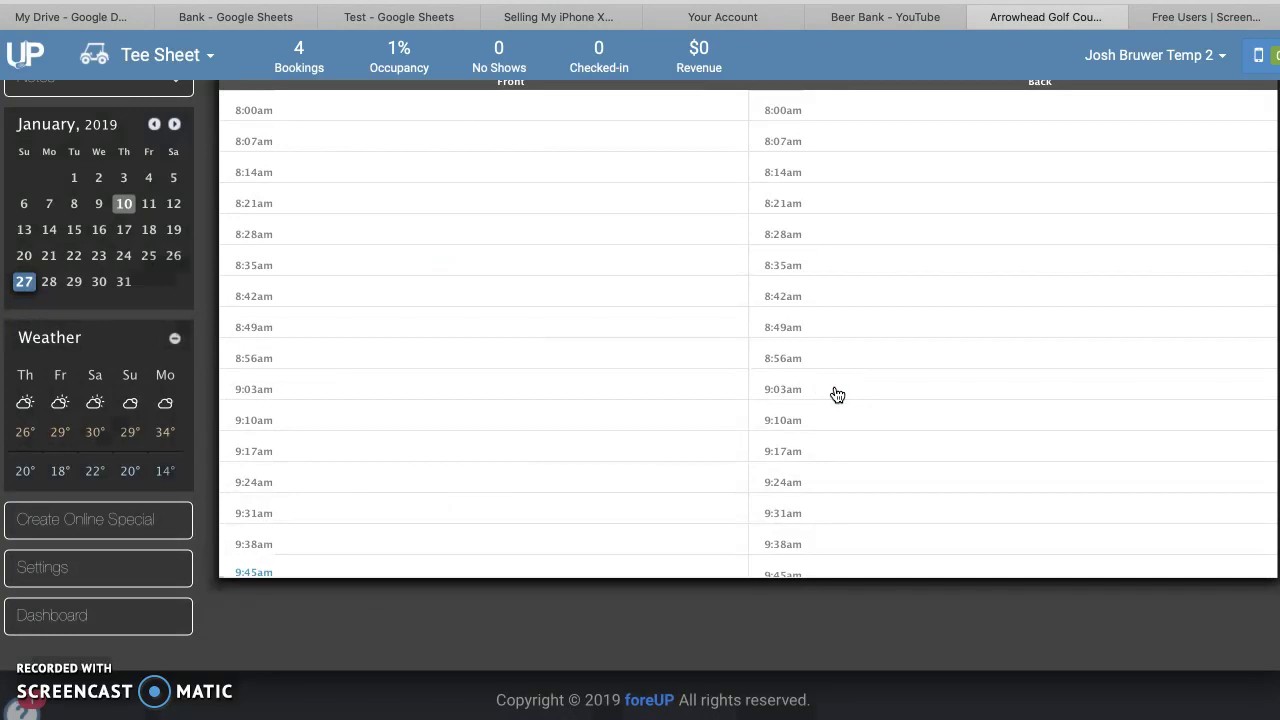